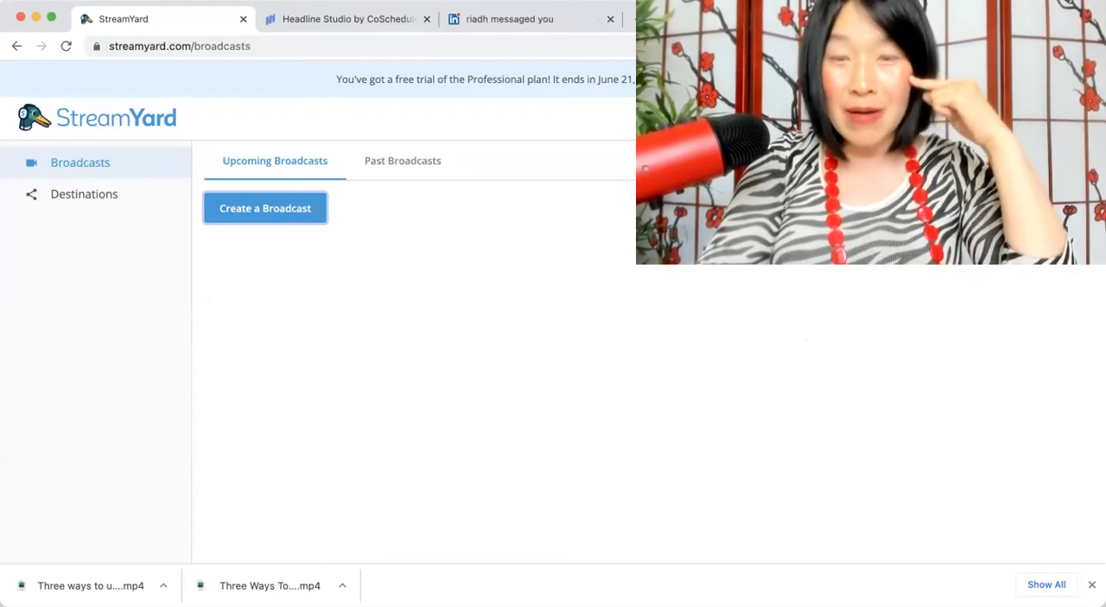
- Remove the Amazon Live custom RTMP entry from the connected streaming destinations
click(69, 197)
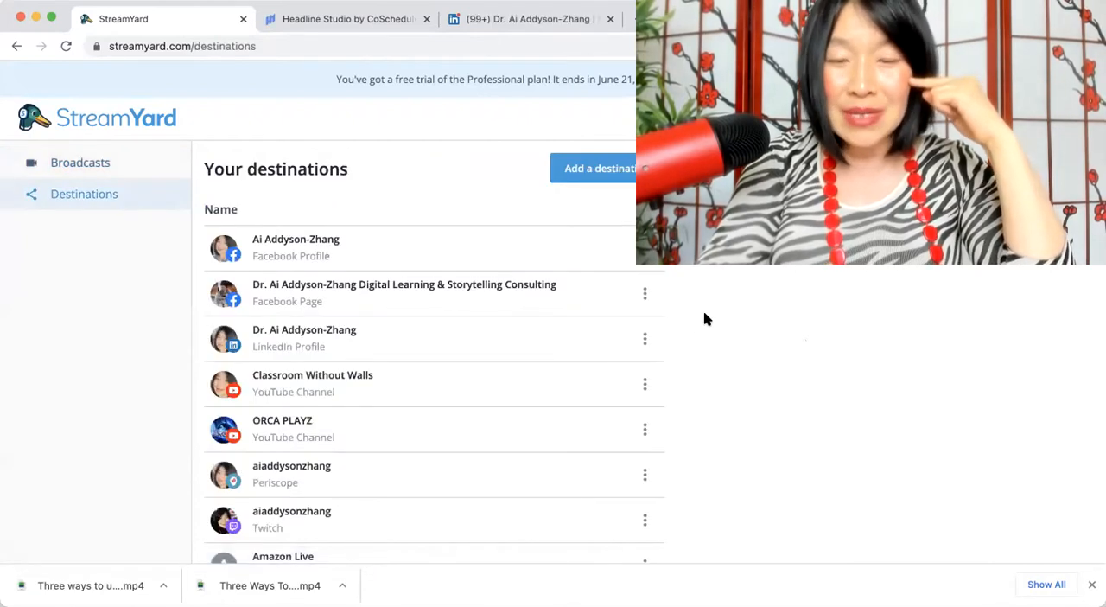
scroll(432, 454, down, 1)
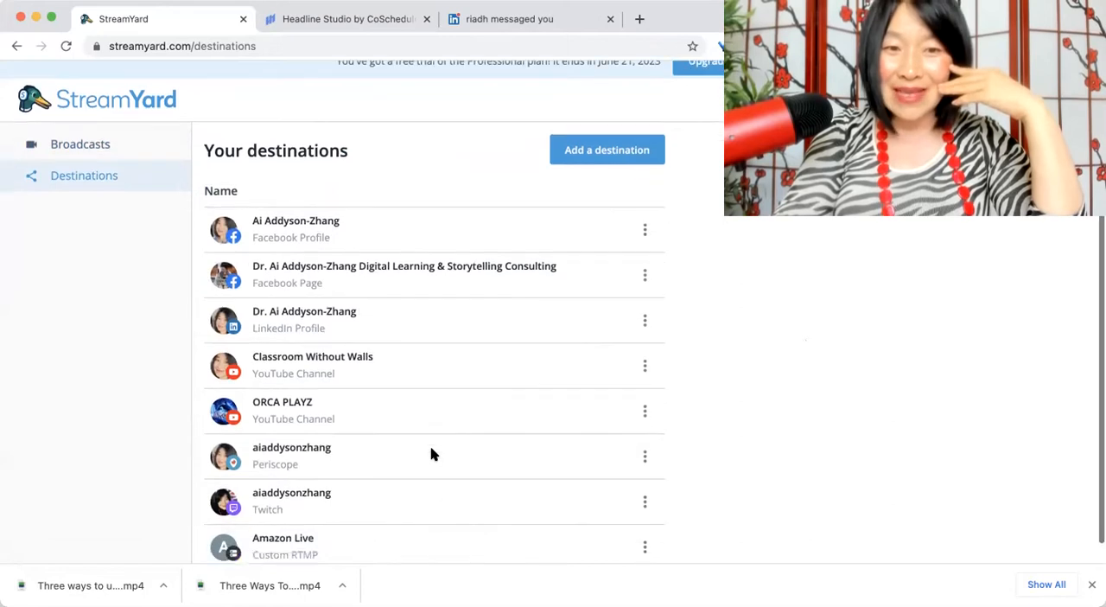
click(643, 553)
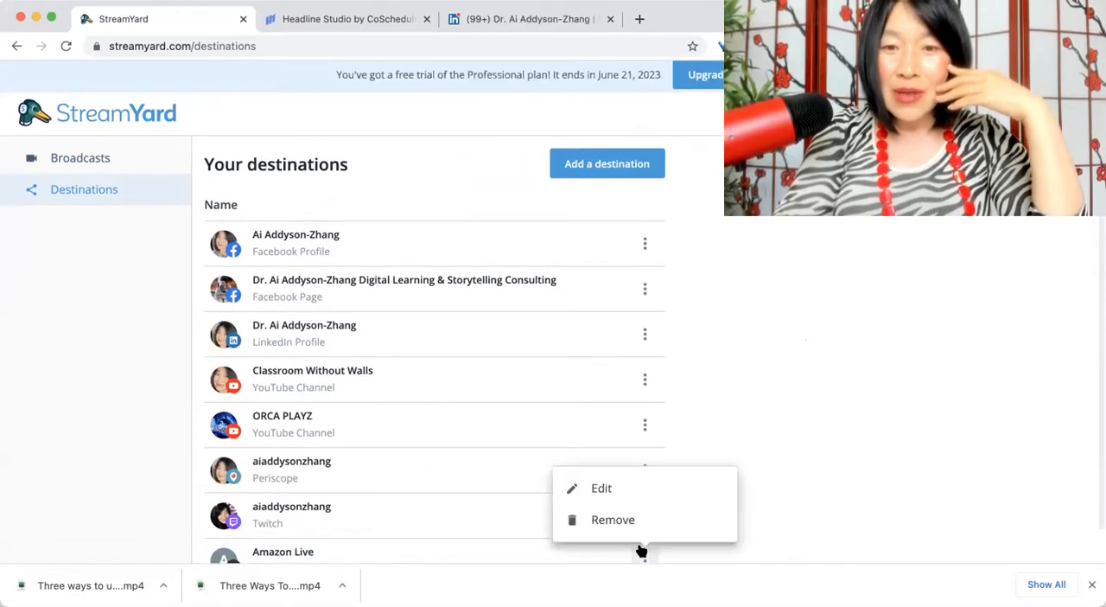
click(615, 520)
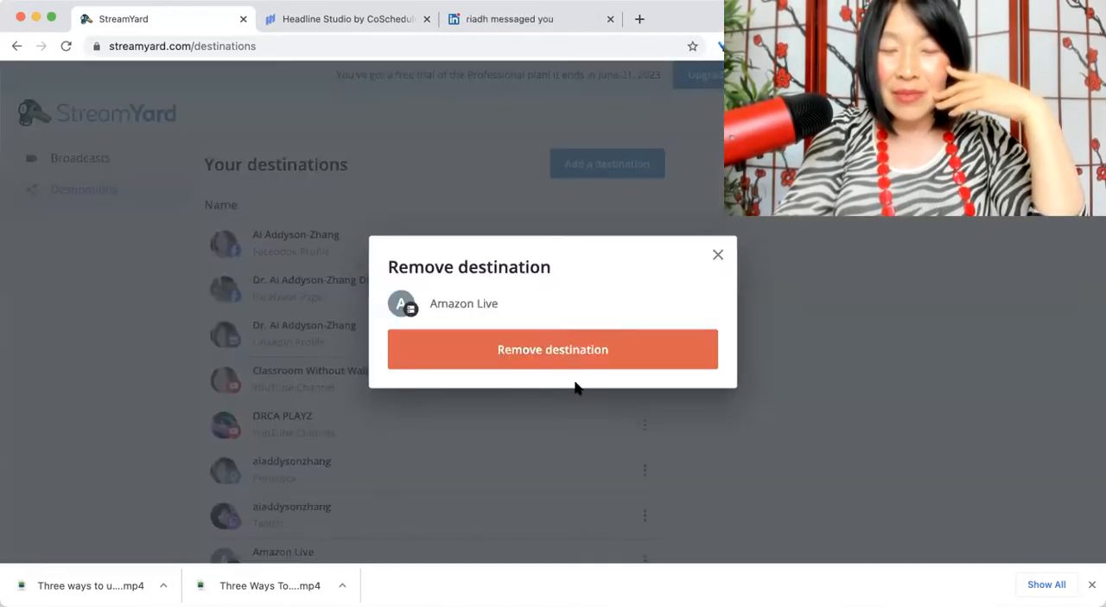
click(558, 356)
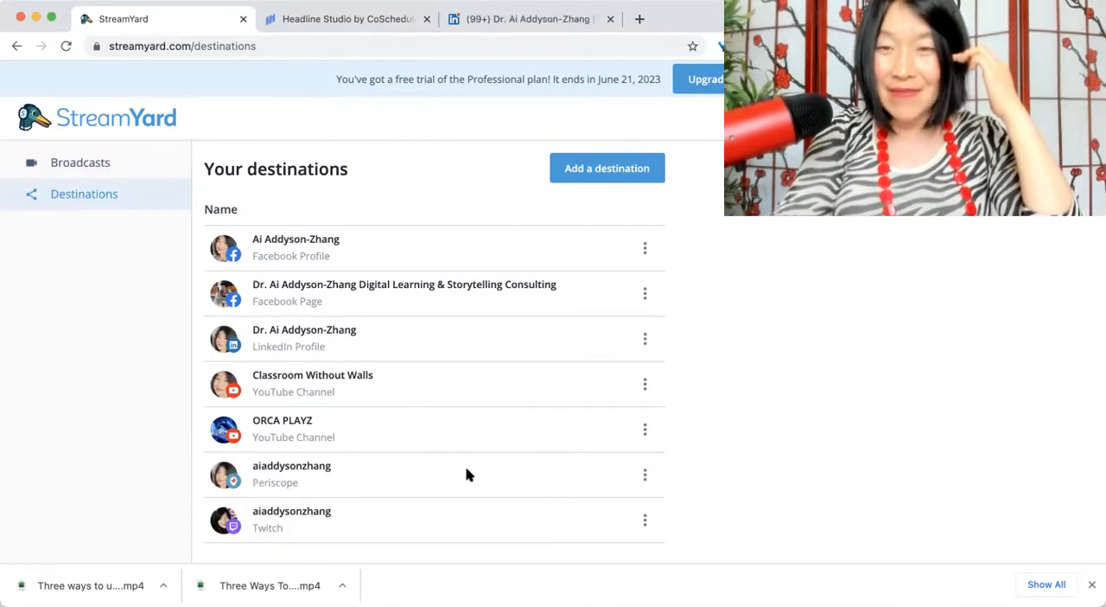
- Start adding a new Custom RTMP destination and bring up its setup form
click(604, 172)
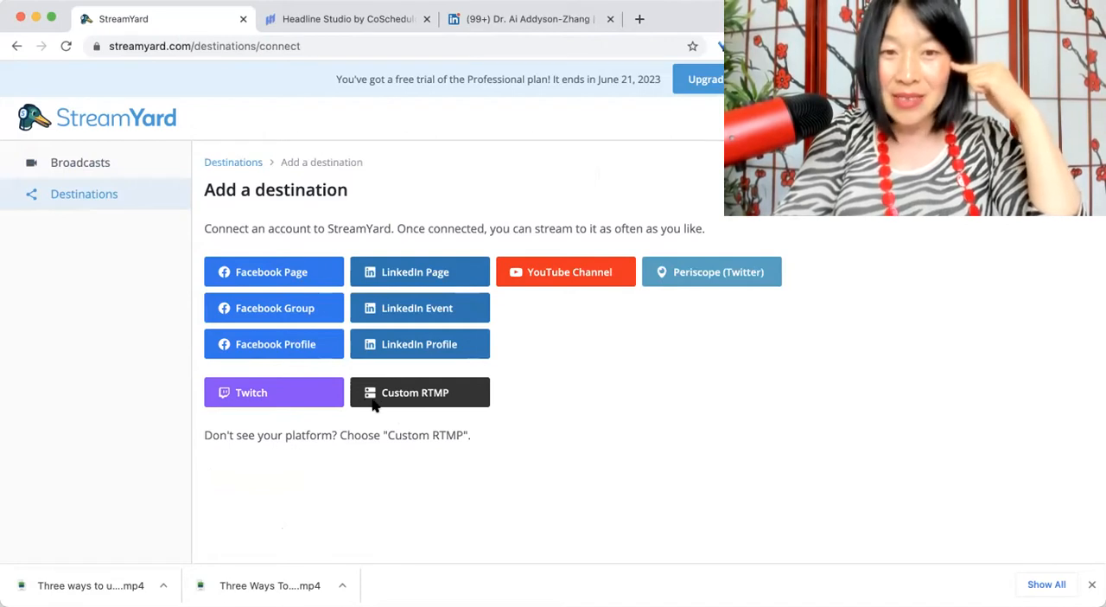
click(440, 396)
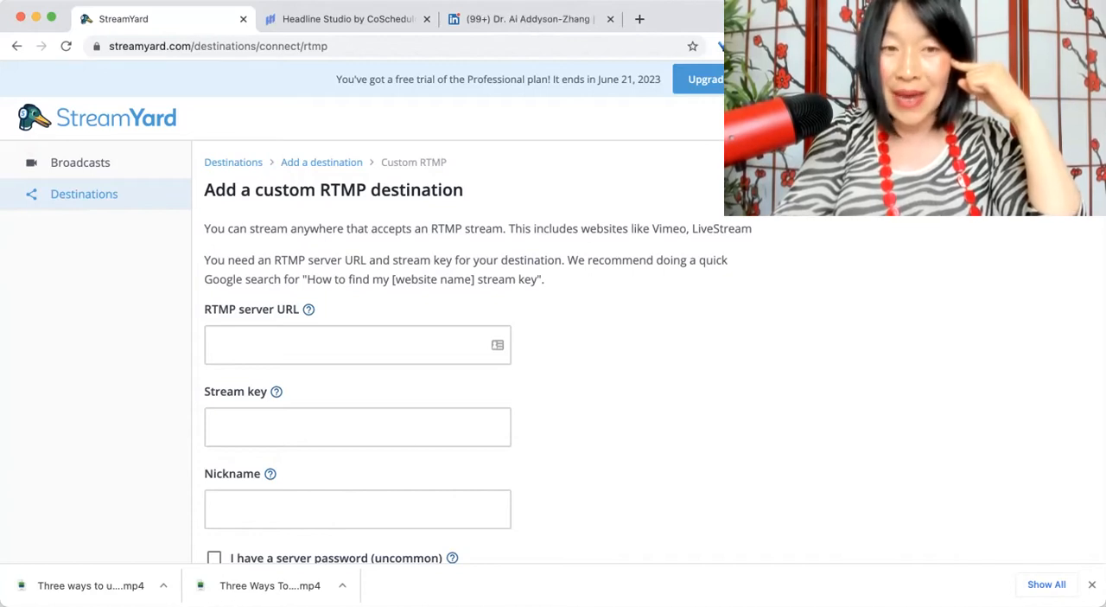
scroll(336, 338, down, 2)
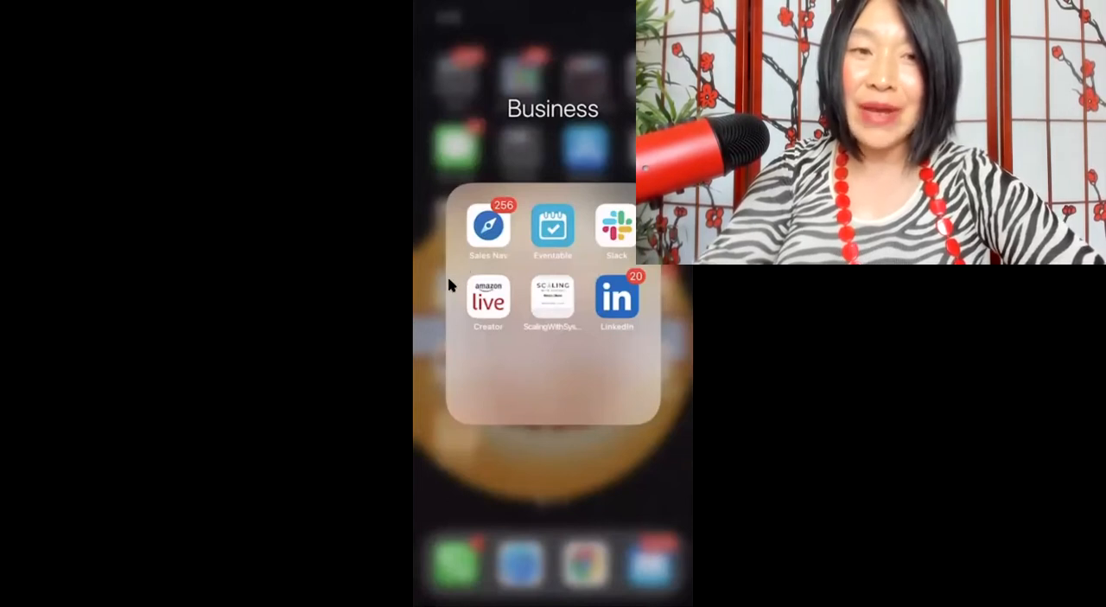
- Switch to the Amazon Live Creator app and look through the channel's past livestreams and analytics
click(493, 299)
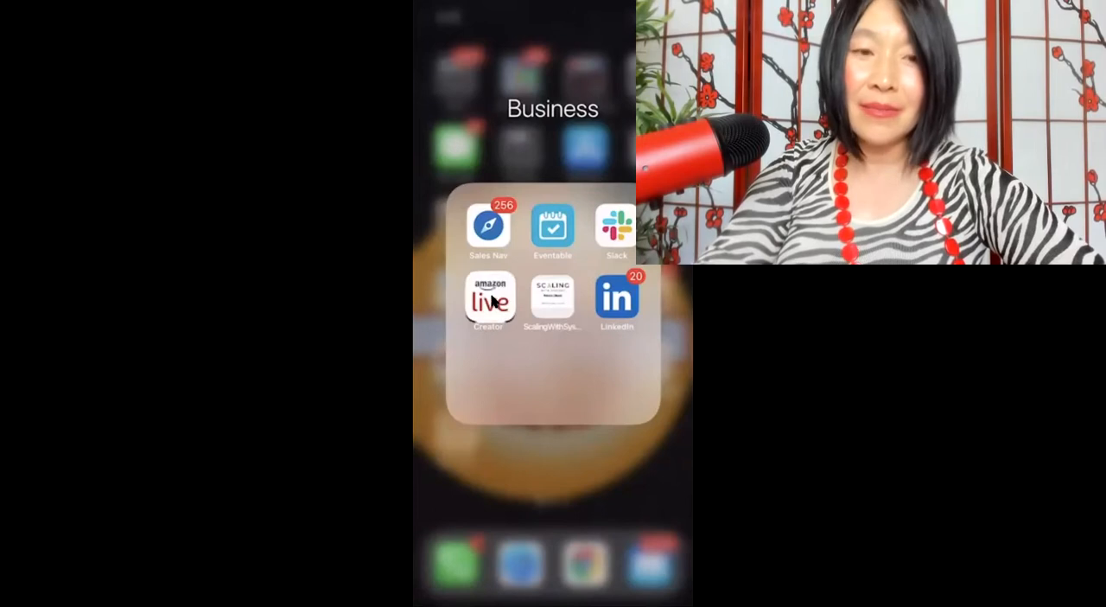
scroll(553, 334, right, 3)
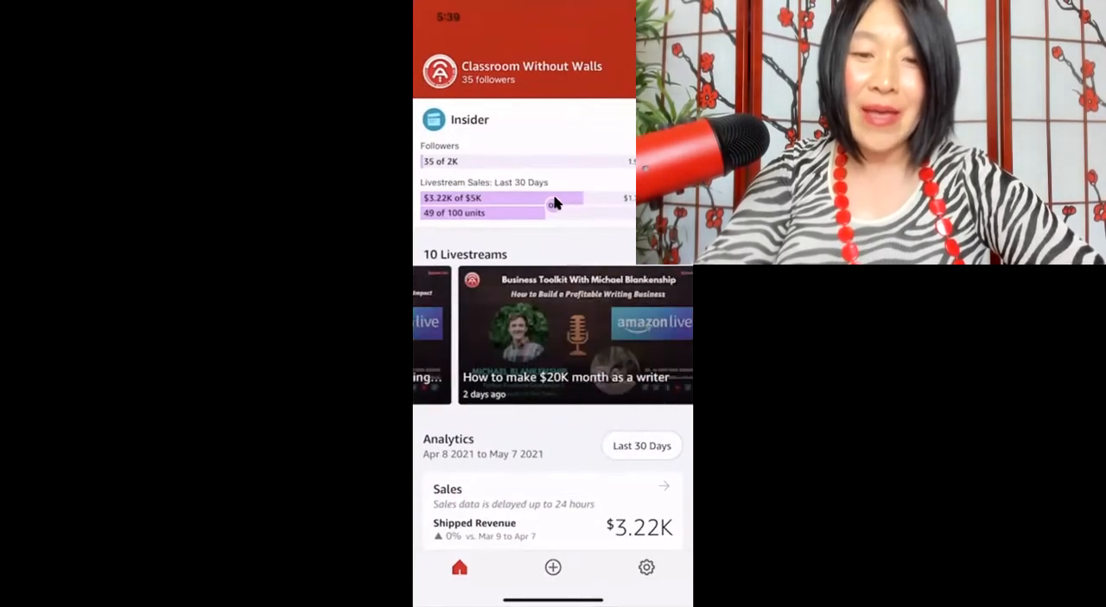
scroll(553, 334, left, 3)
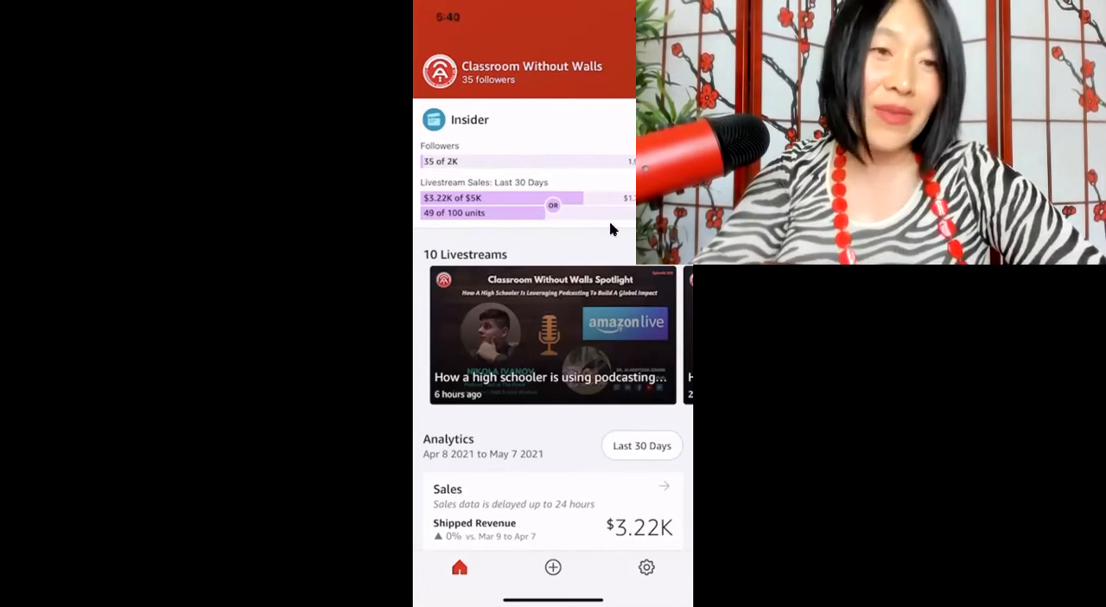
scroll(602, 327, right, 5)
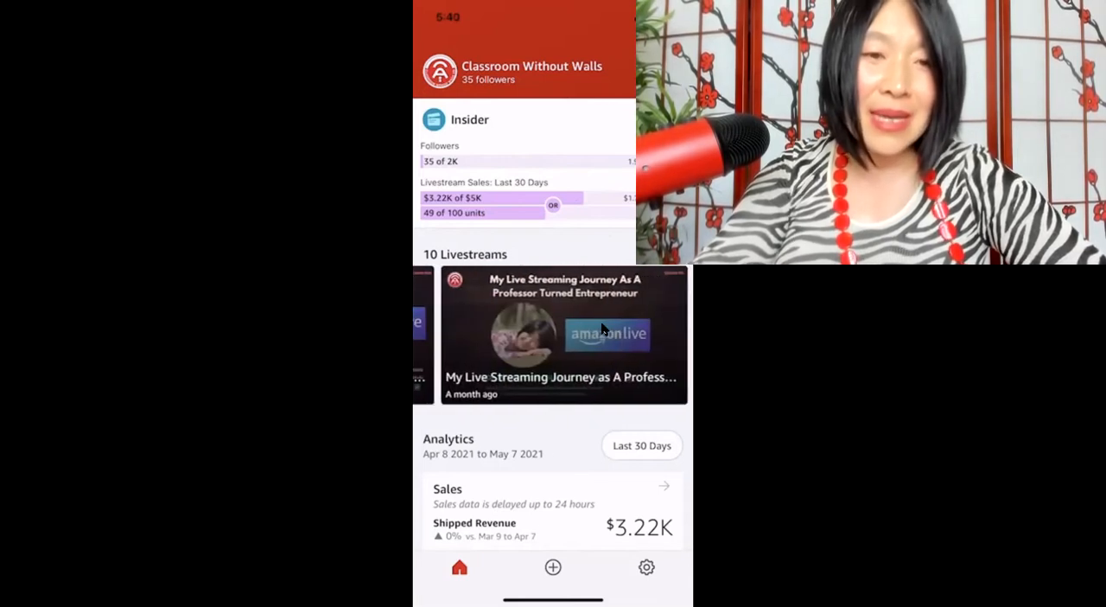
scroll(602, 327, down, 5)
scroll(602, 328, up, 5)
scroll(603, 327, up, 2)
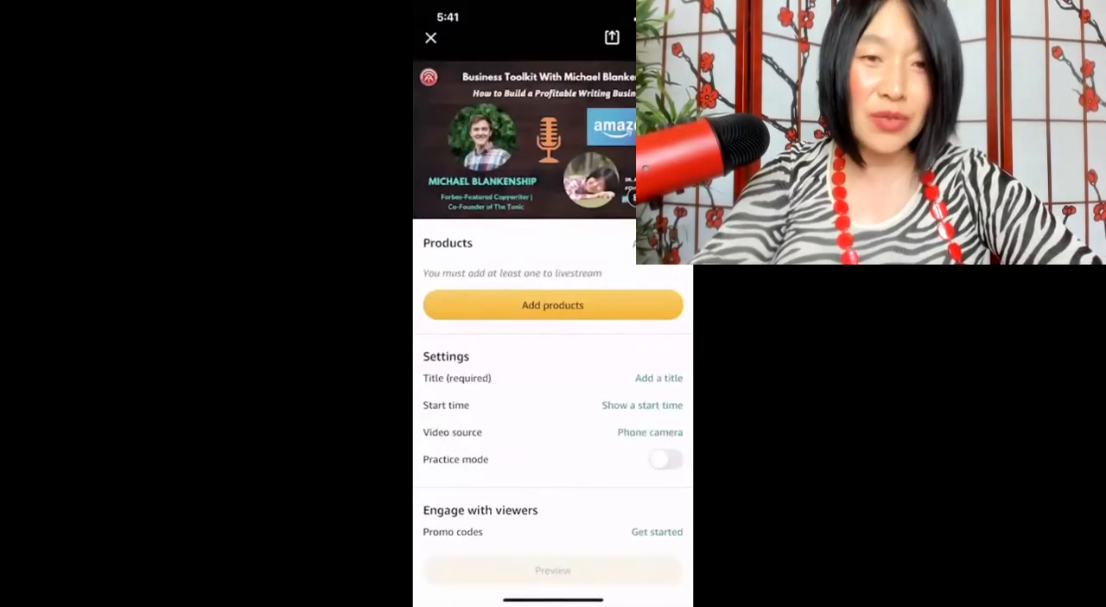
- Look over the new livestream's settings and check the title tips, leaving the title empty
scroll(552, 303, down, 1)
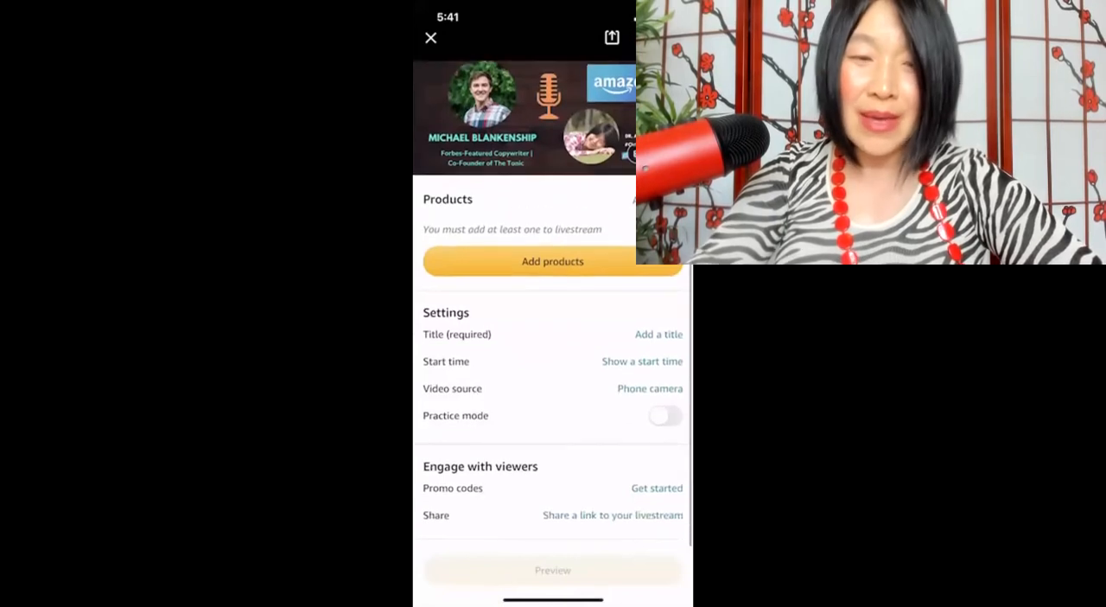
click(658, 334)
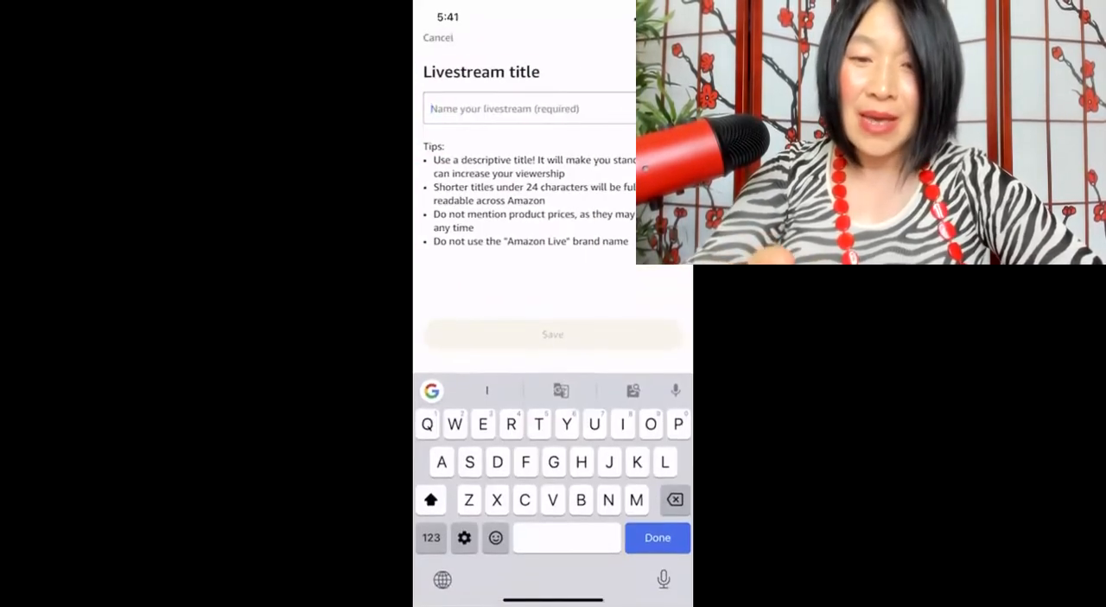
click(438, 38)
- Choose External camera as the livestream's video source and bring up the sharing options for its URL and stream key
scroll(644, 356, down, 1)
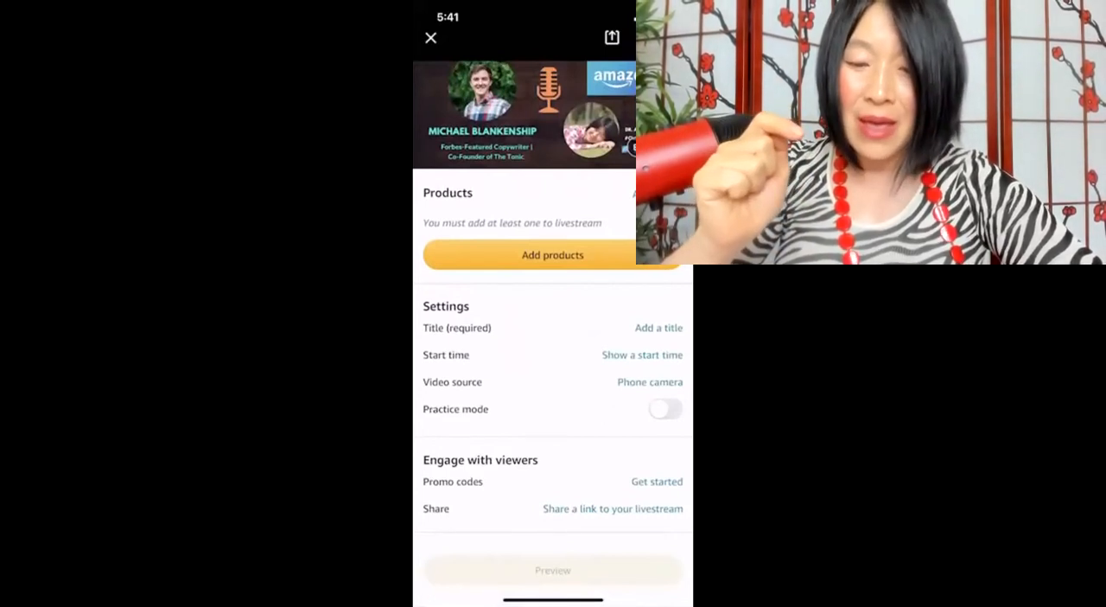
click(478, 385)
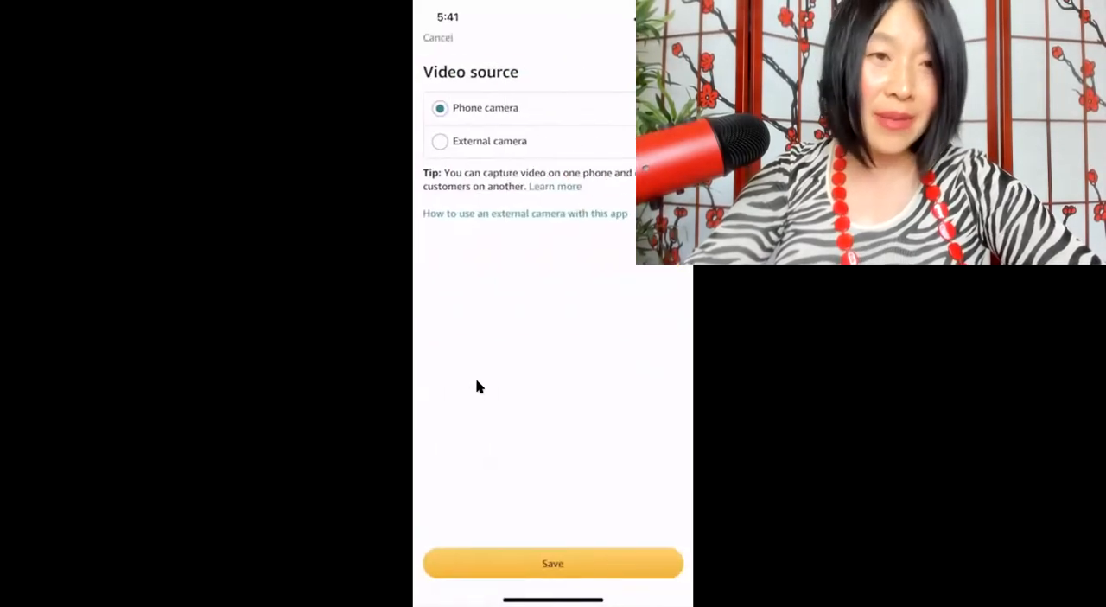
click(441, 141)
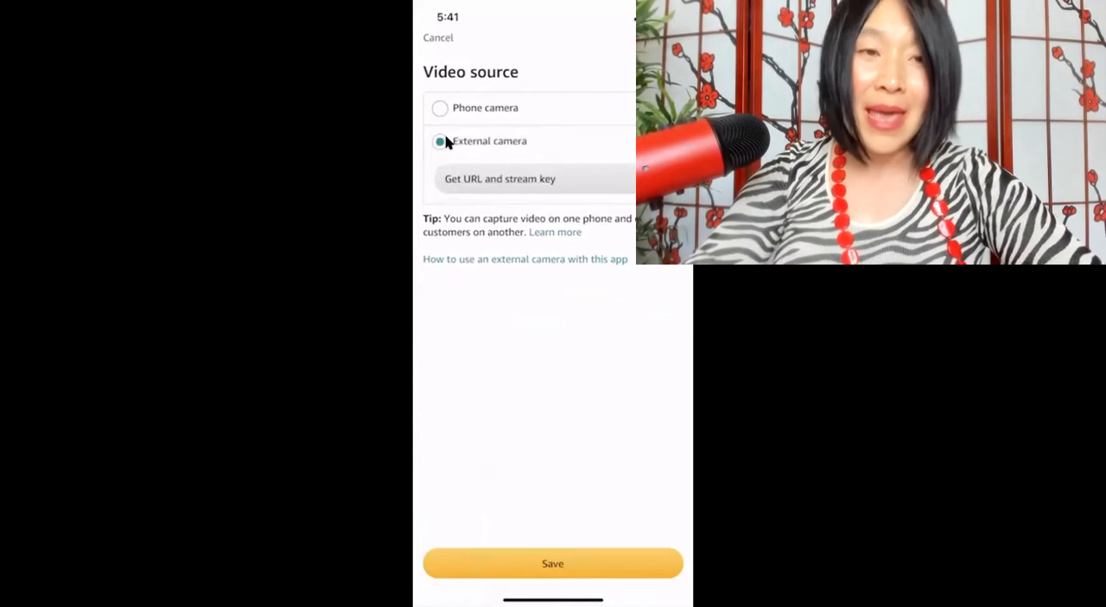
click(529, 171)
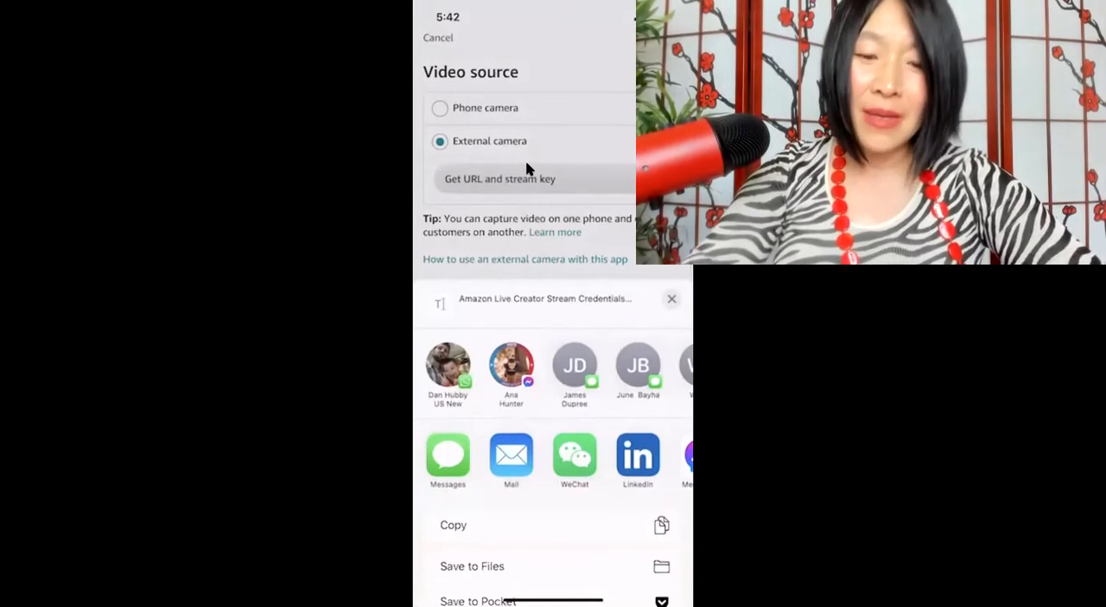
click(529, 170)
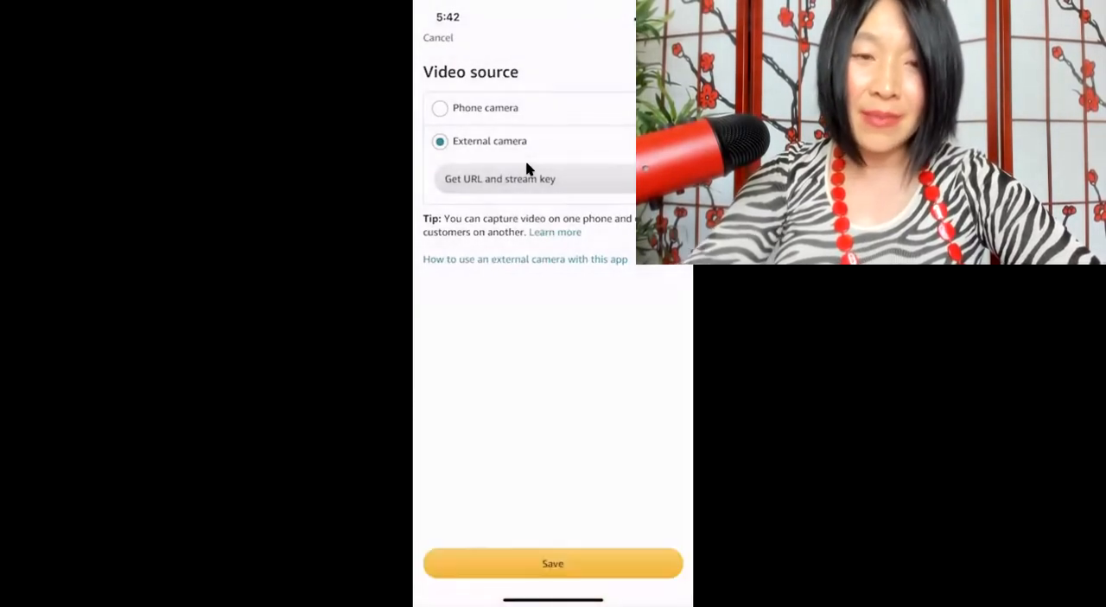
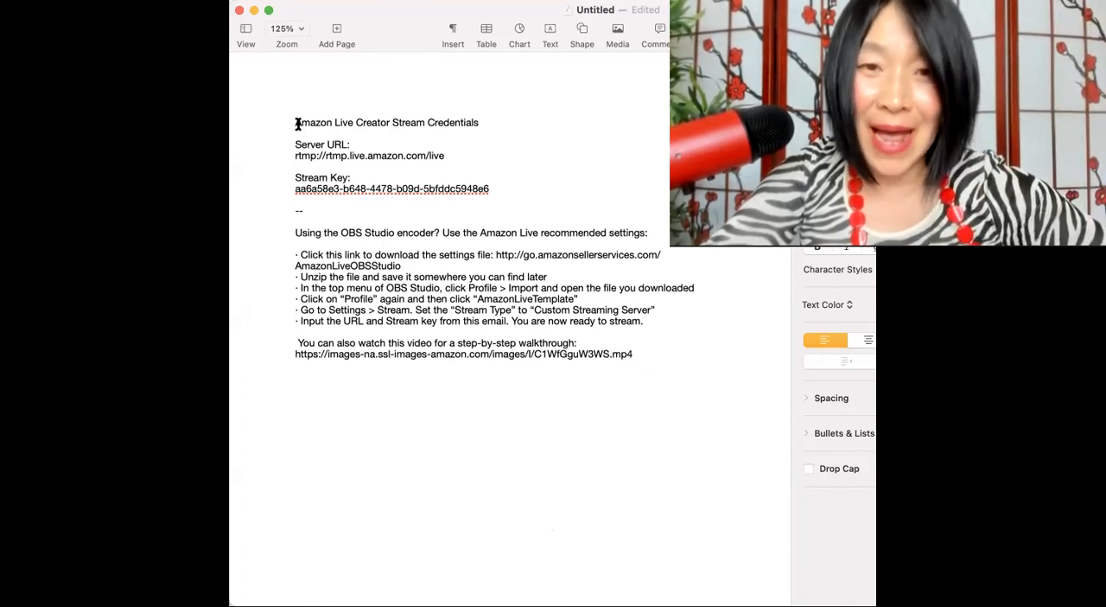
- Look over the server URL and stream key in the Amazon Live Creator stream credentials document
drag(293, 122, 741, 364)
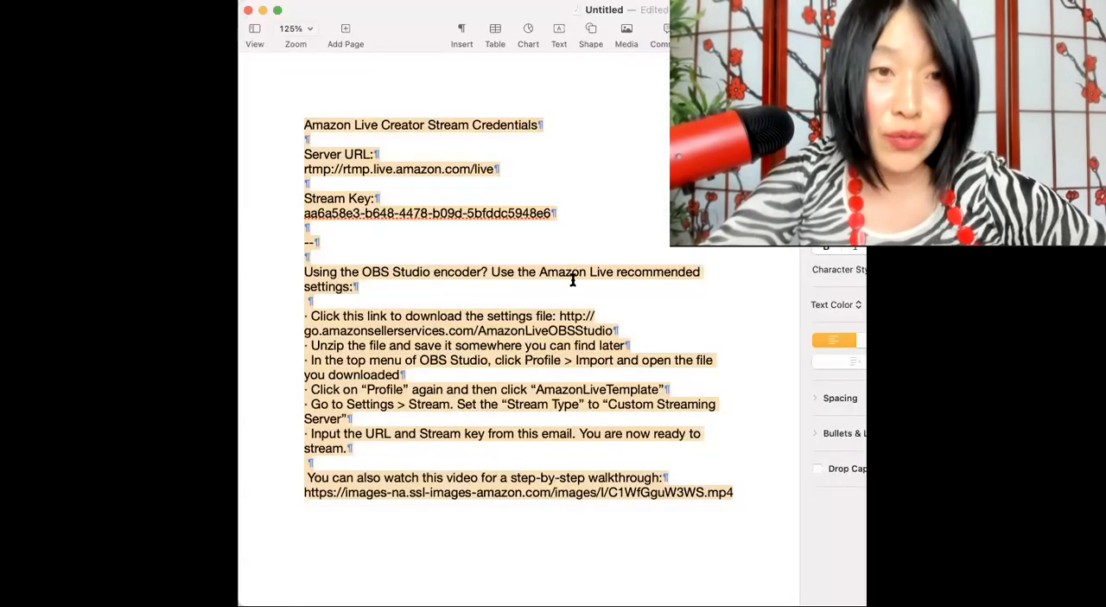
click(451, 326)
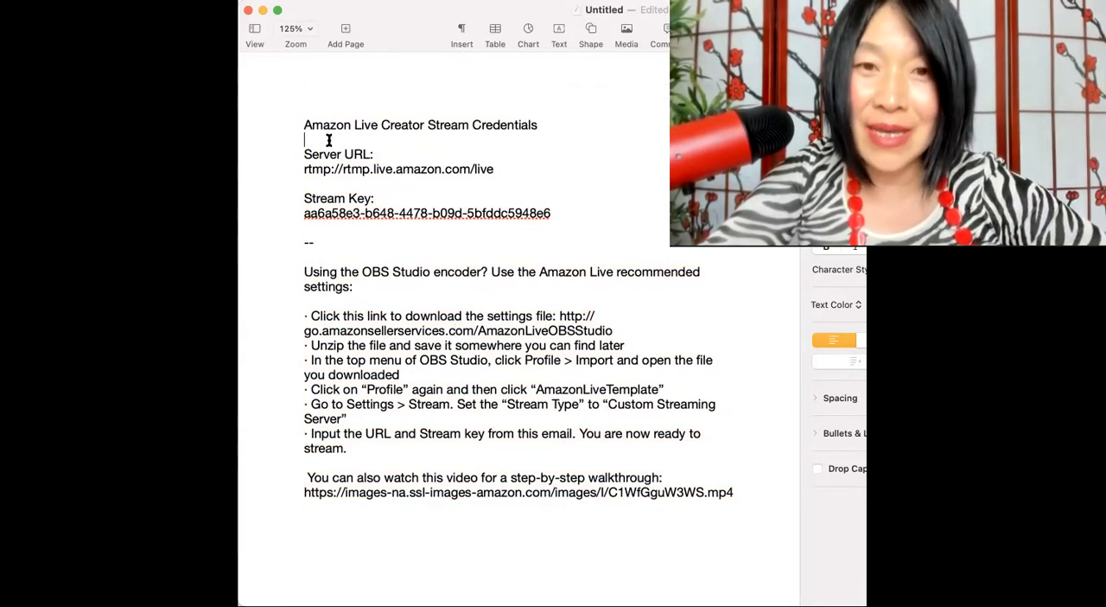
drag(303, 151, 381, 150)
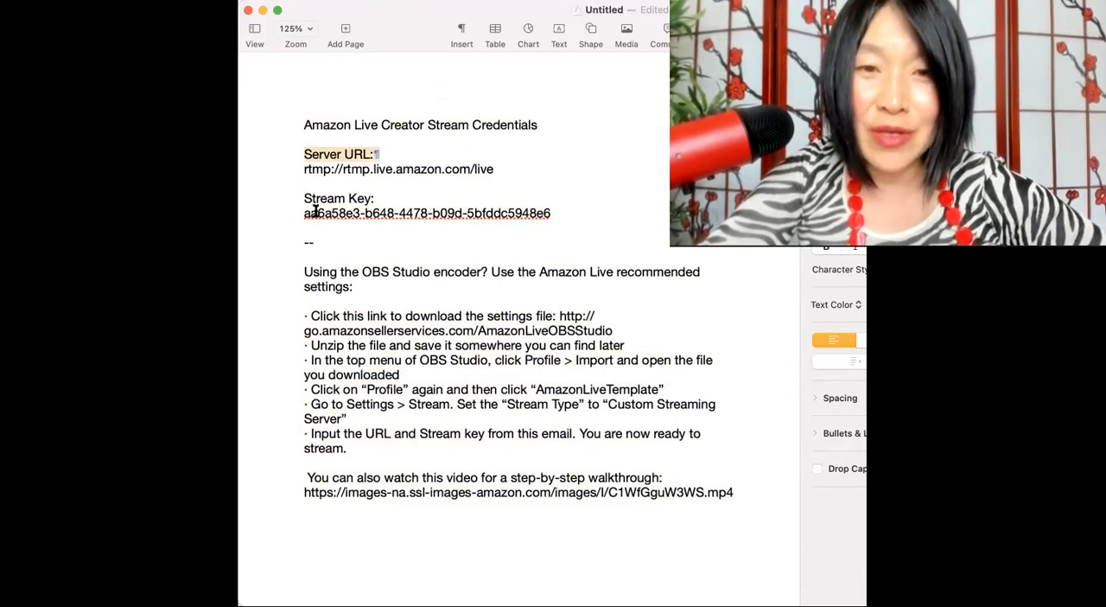
click(304, 152)
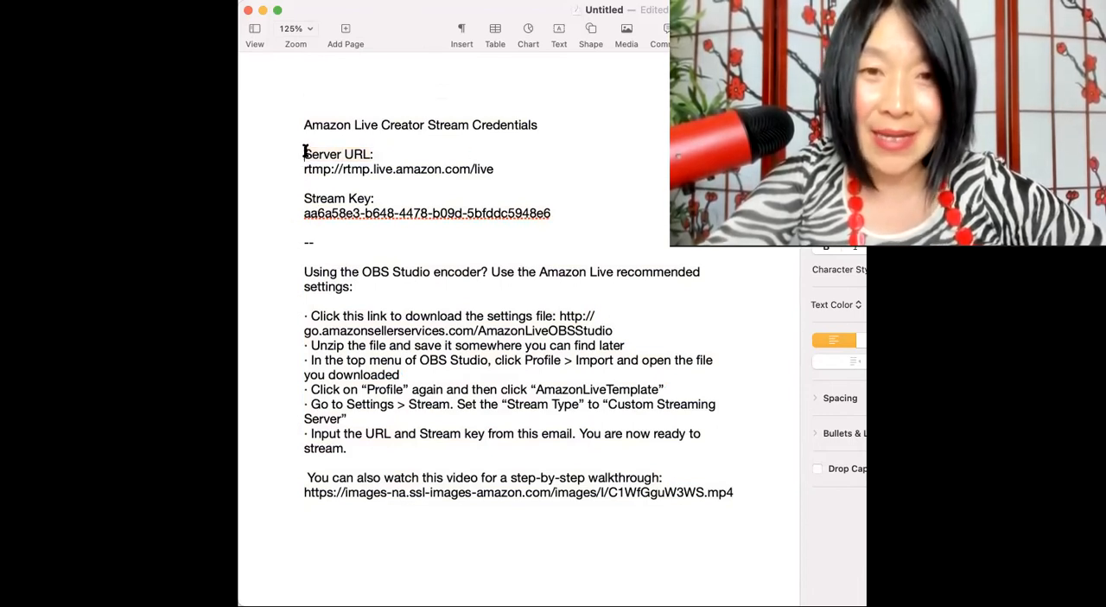
drag(304, 152, 569, 228)
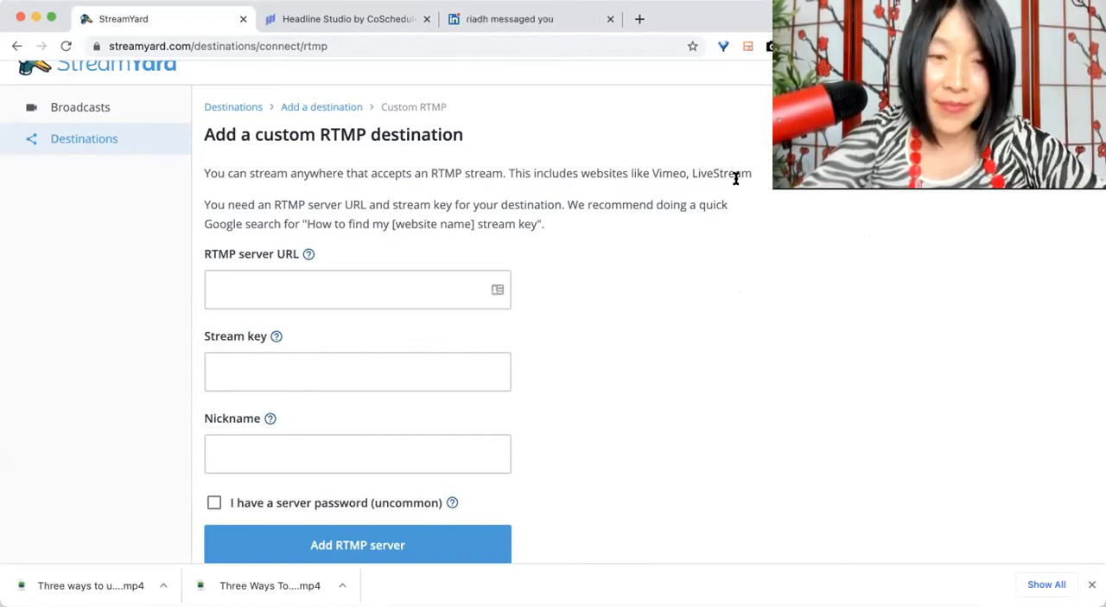
- Switch to StreamYard and enter rtmp://rtmp.live.amazon.com/live as the RTMP server URL, along with the copied stream key
click(271, 288)
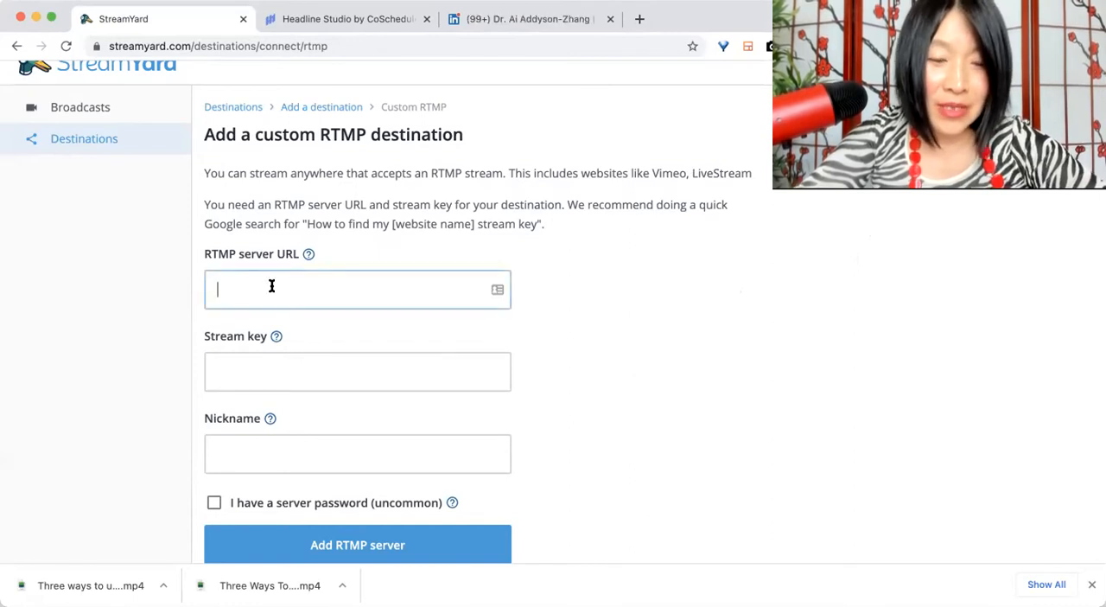
text(rtmp://rtmp.live.amazon.com/live)
click(269, 370)
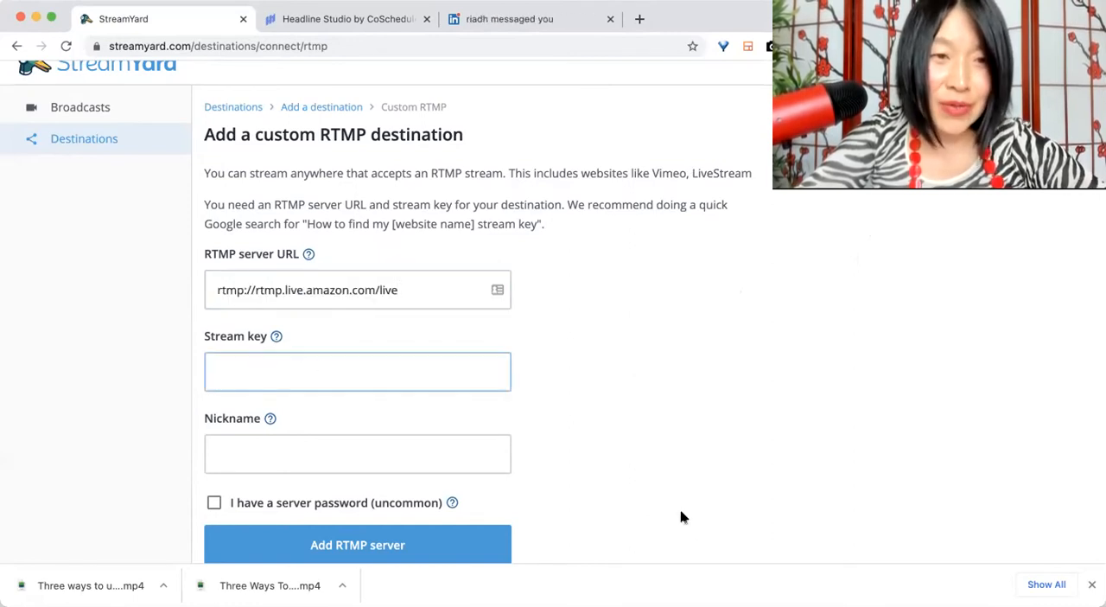
click(692, 605)
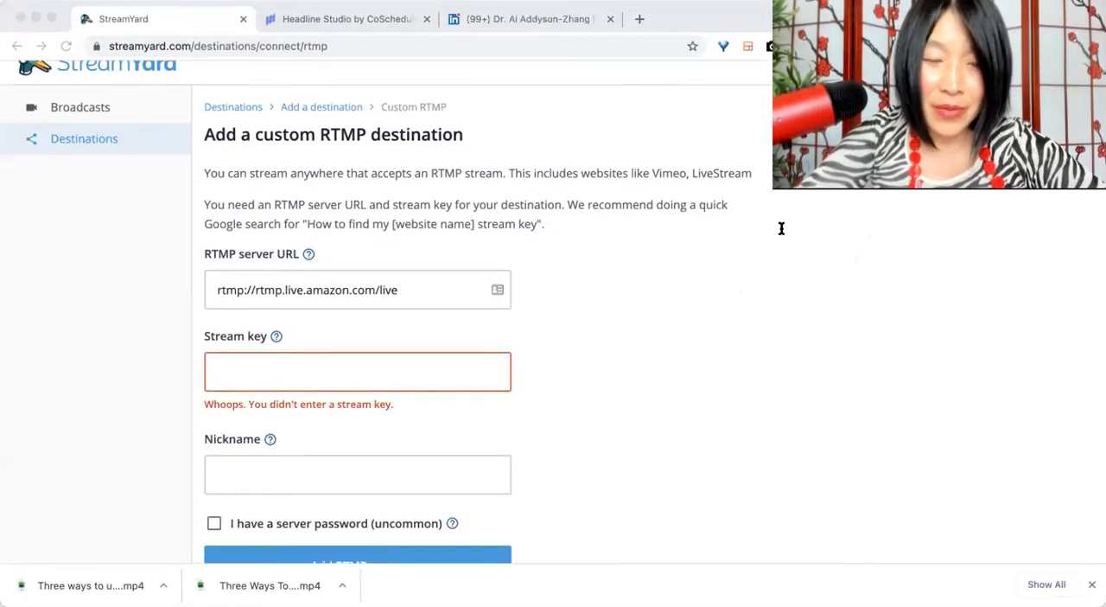
click(270, 375)
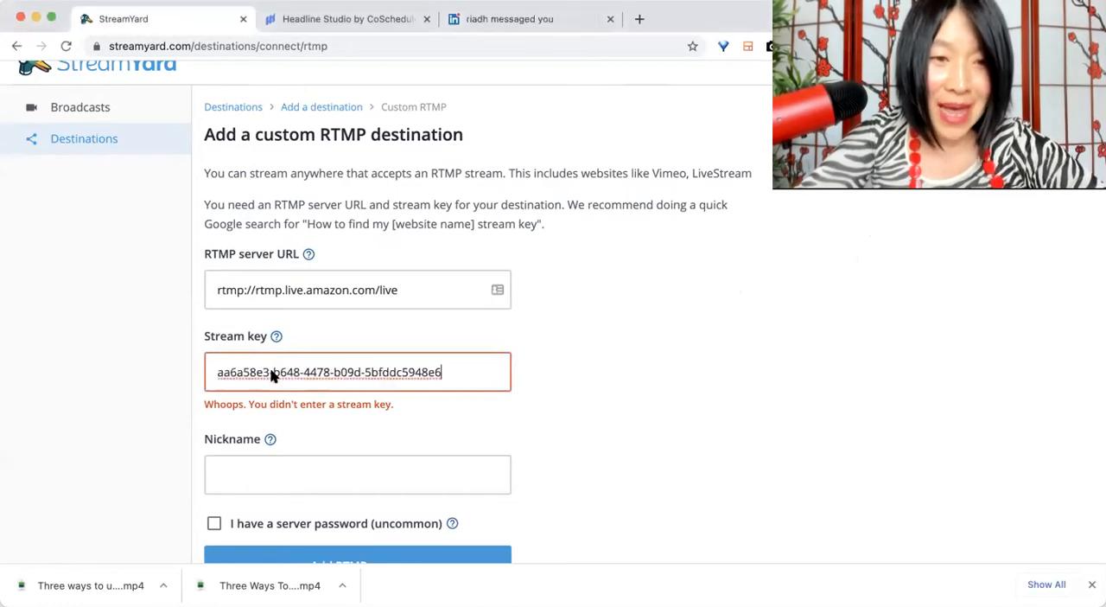
- Give the custom RTMP destination the nickname "Amazon Live" and add the RTMP server
click(286, 488)
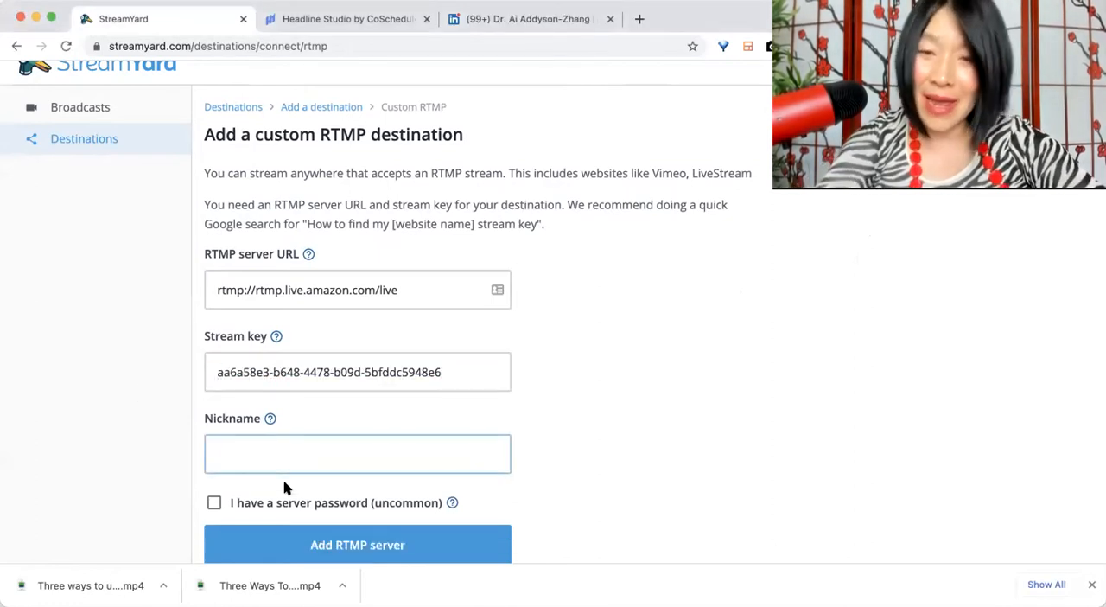
text(Amzon)
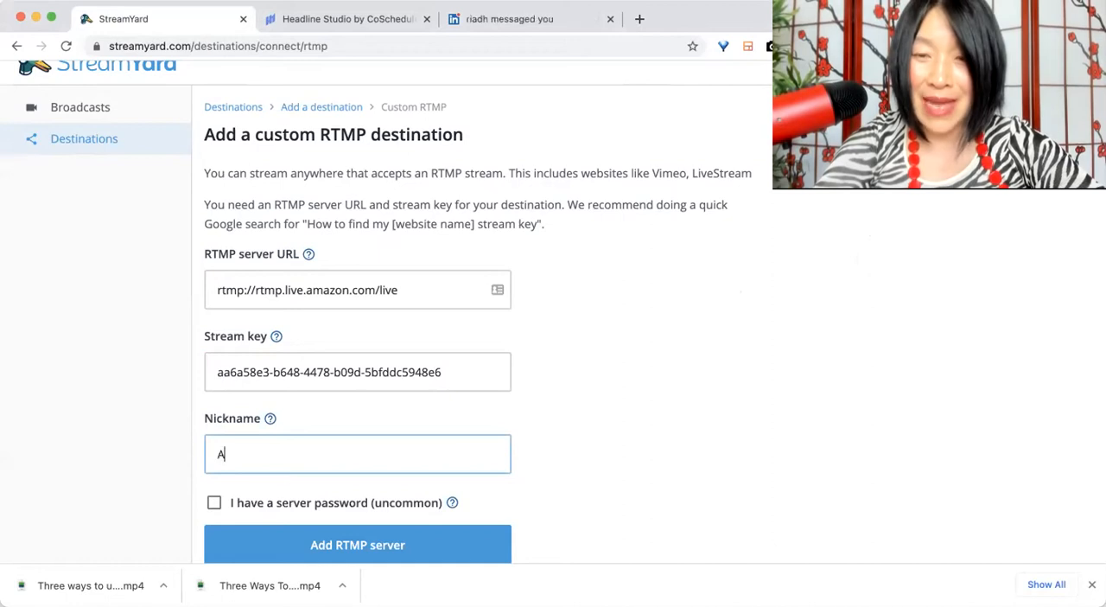
key(BackSpace)
key(BackSpace)
key(BackSpace)
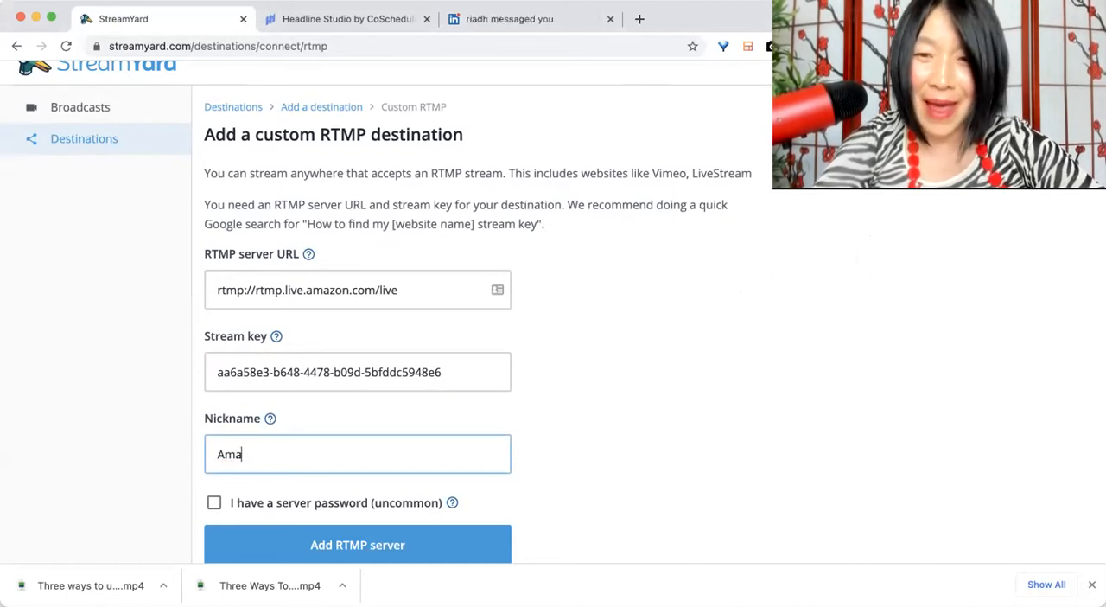
text(a)
text(o)
text(on Live)
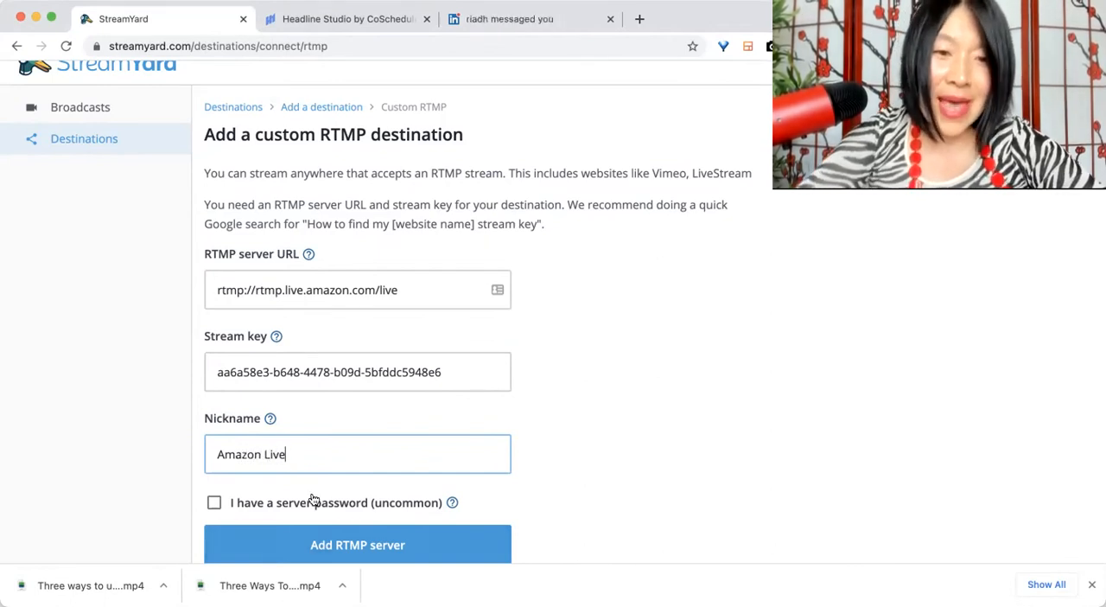
scroll(313, 500, down, 1)
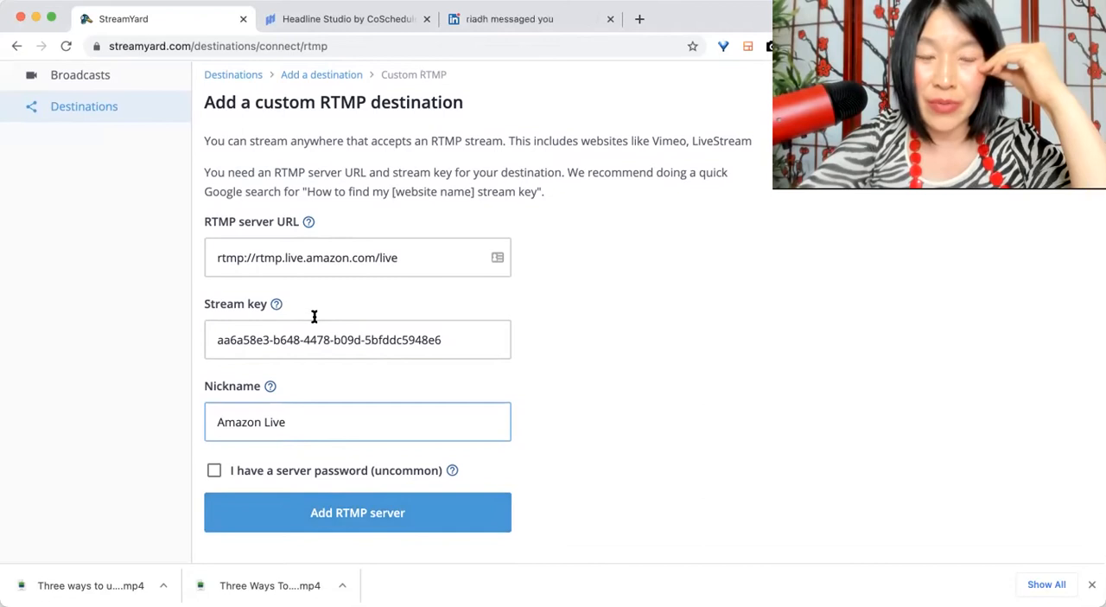
click(363, 514)
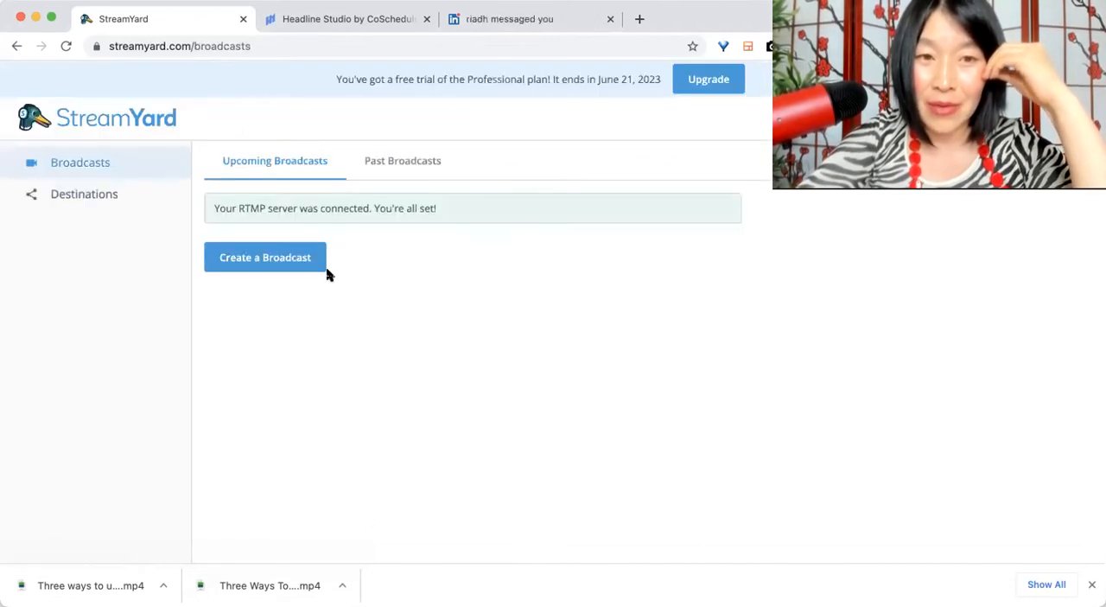
- Check the list of connected destinations for Amazon Live and return to the upcoming broadcasts
click(94, 202)
scroll(461, 417, down, 3)
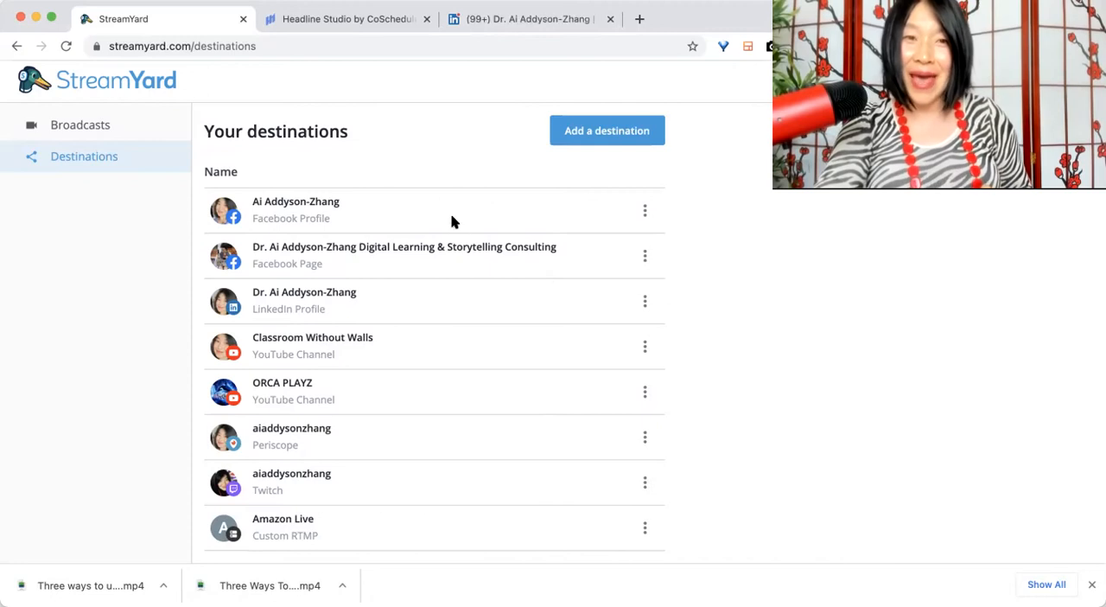
click(87, 127)
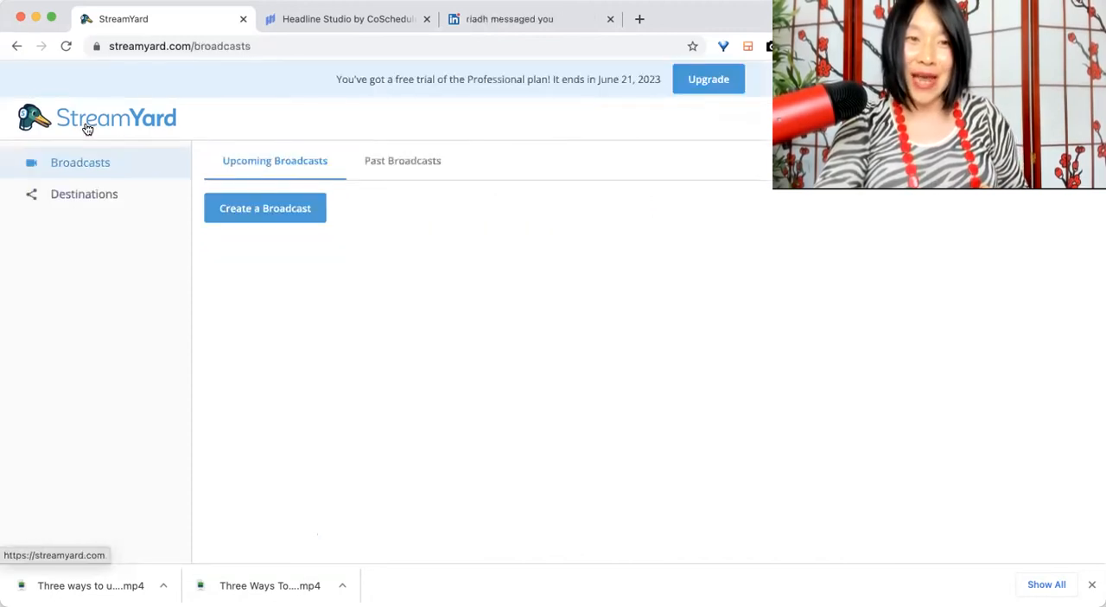
- Start a new broadcast to both Facebook destinations, LinkedIn, the Classroom Without Walls YouTube channel, Periscope, Twitch and Amazon Live
click(273, 207)
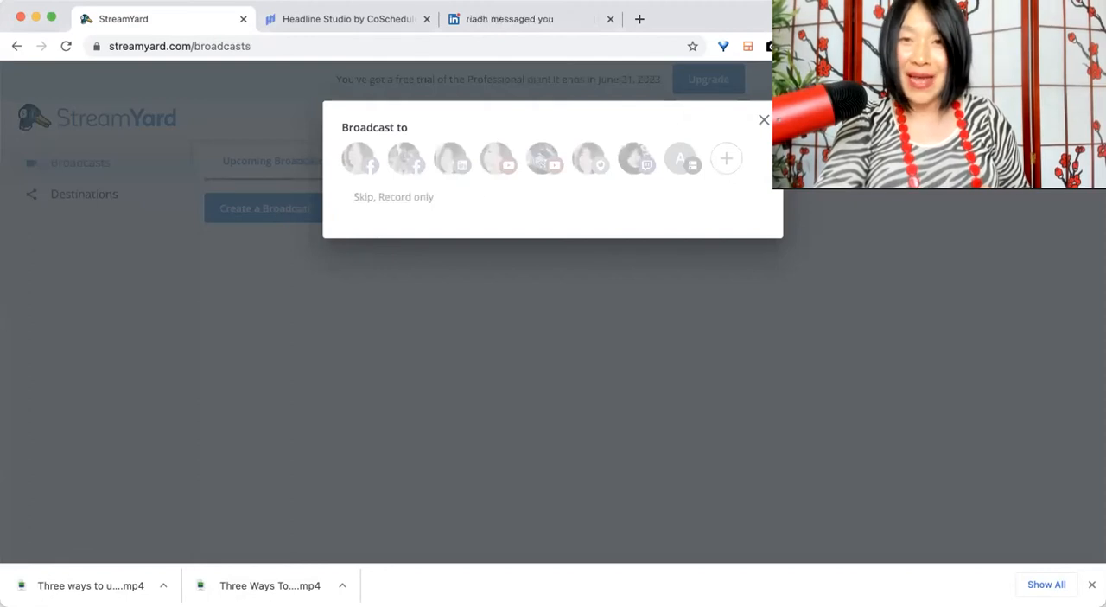
click(363, 155)
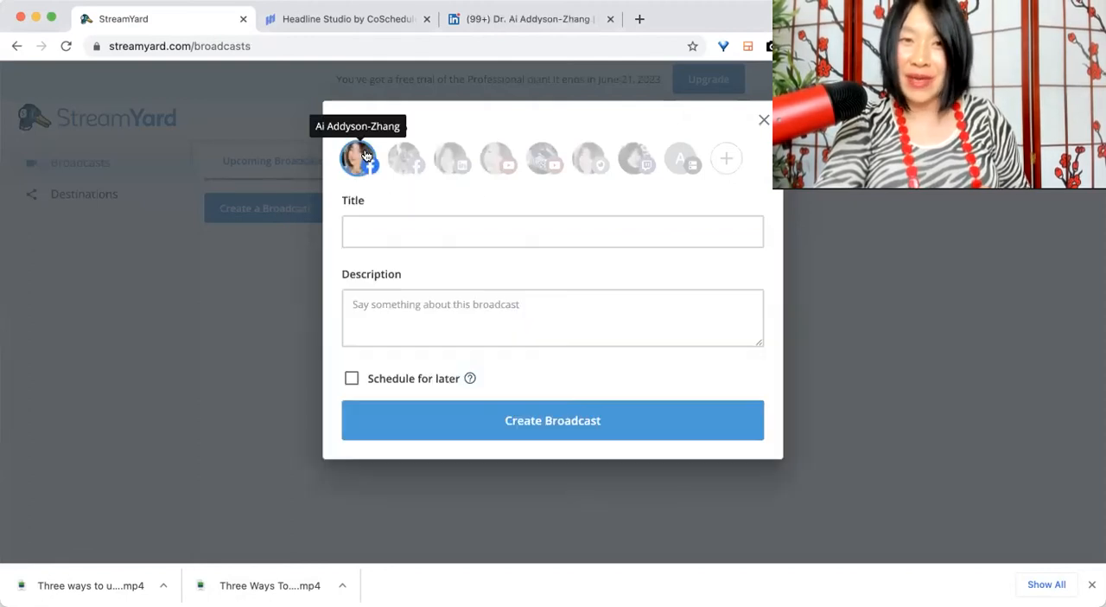
click(408, 163)
click(453, 162)
click(499, 162)
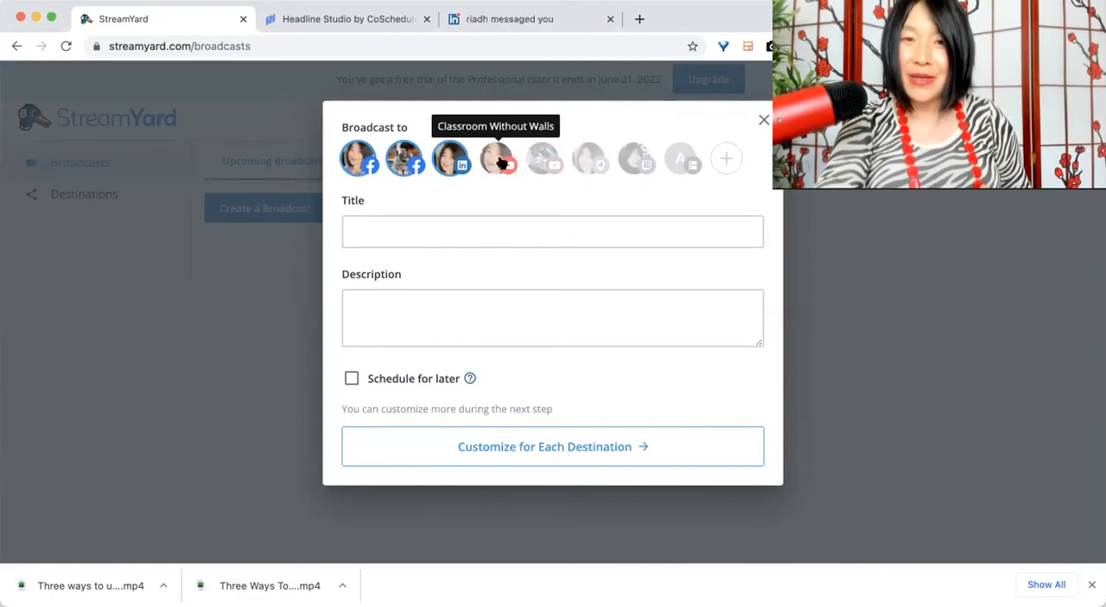
click(545, 165)
click(589, 162)
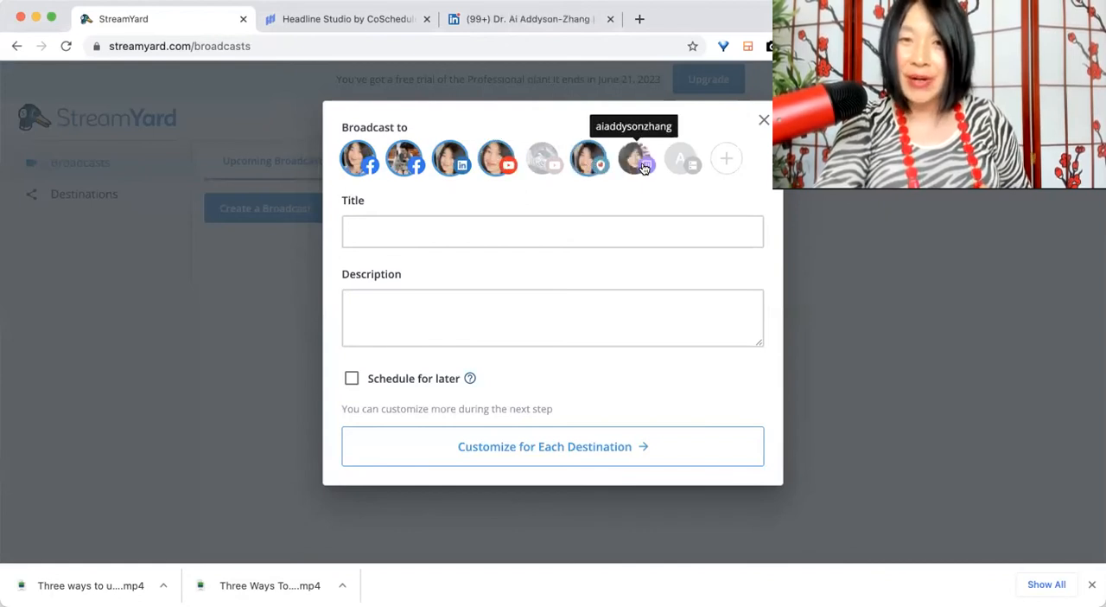
click(639, 164)
click(684, 165)
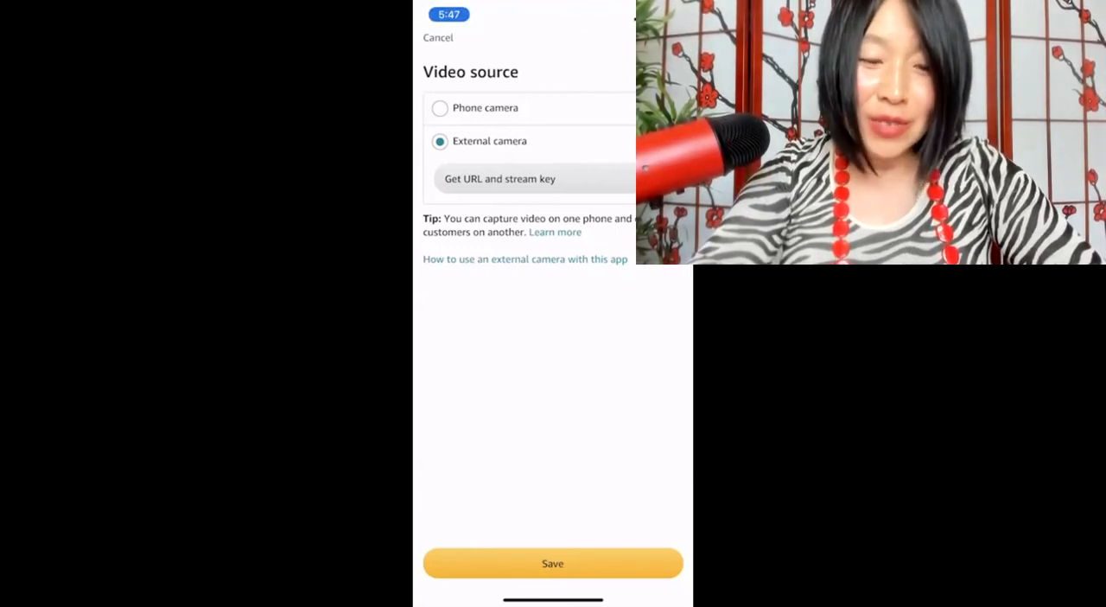
- Complete the livestream settings in the Amazon Live Creator app: External camera source, title "How to do copy", start time Sat May 8, 2021 5:48 PM EDT
click(579, 554)
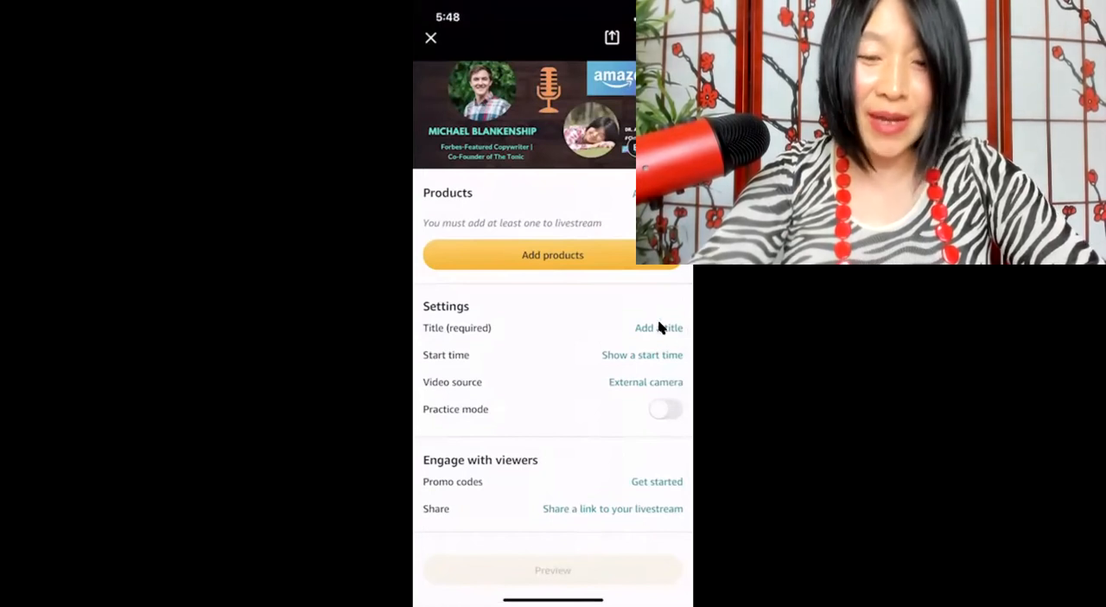
click(659, 328)
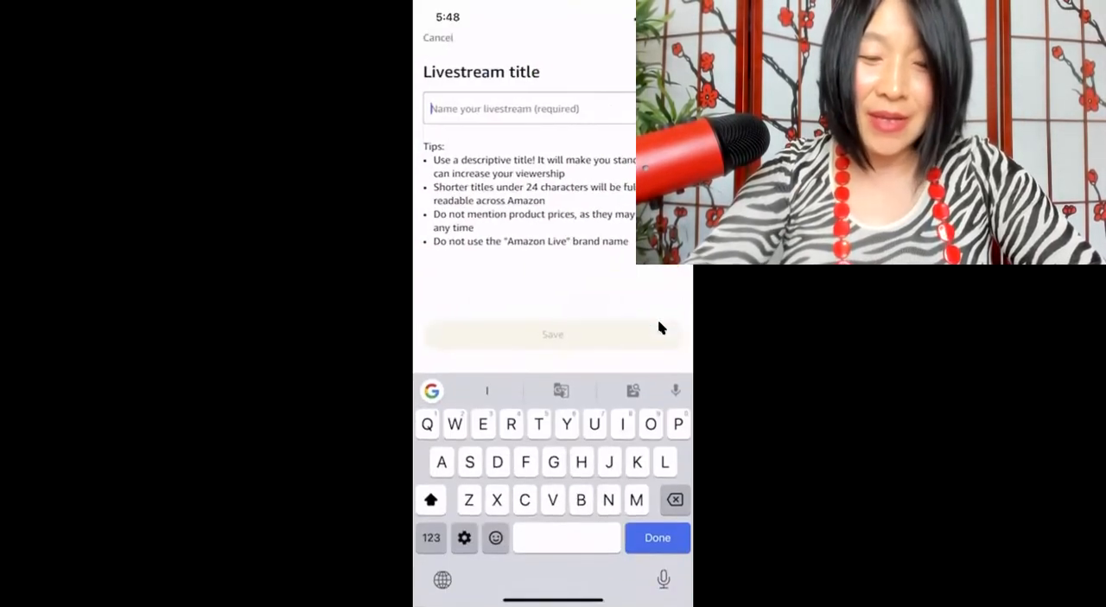
text(How to )
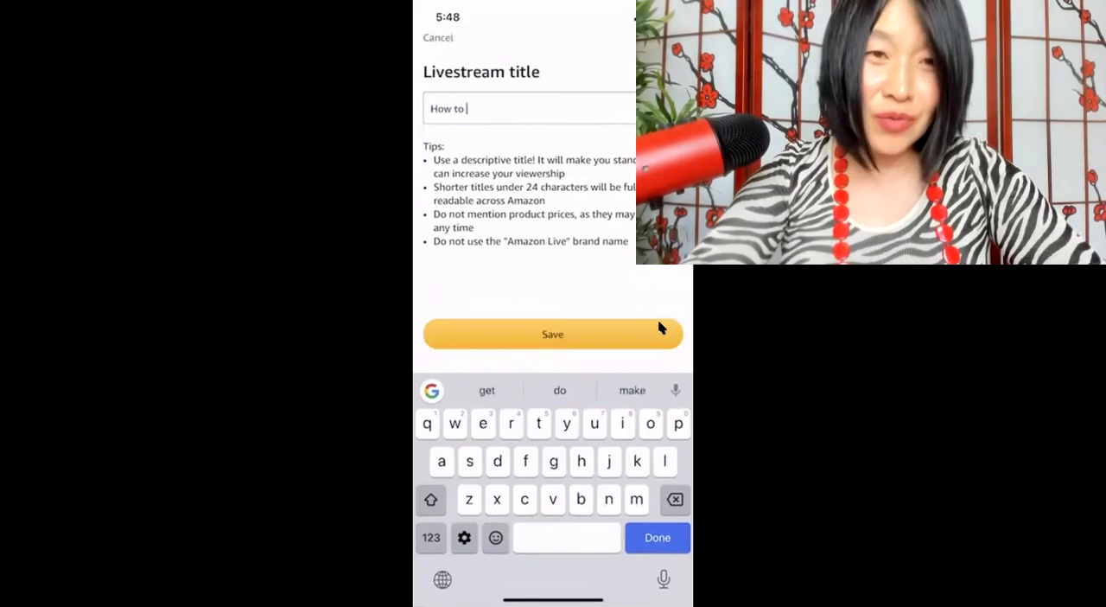
text(donco)
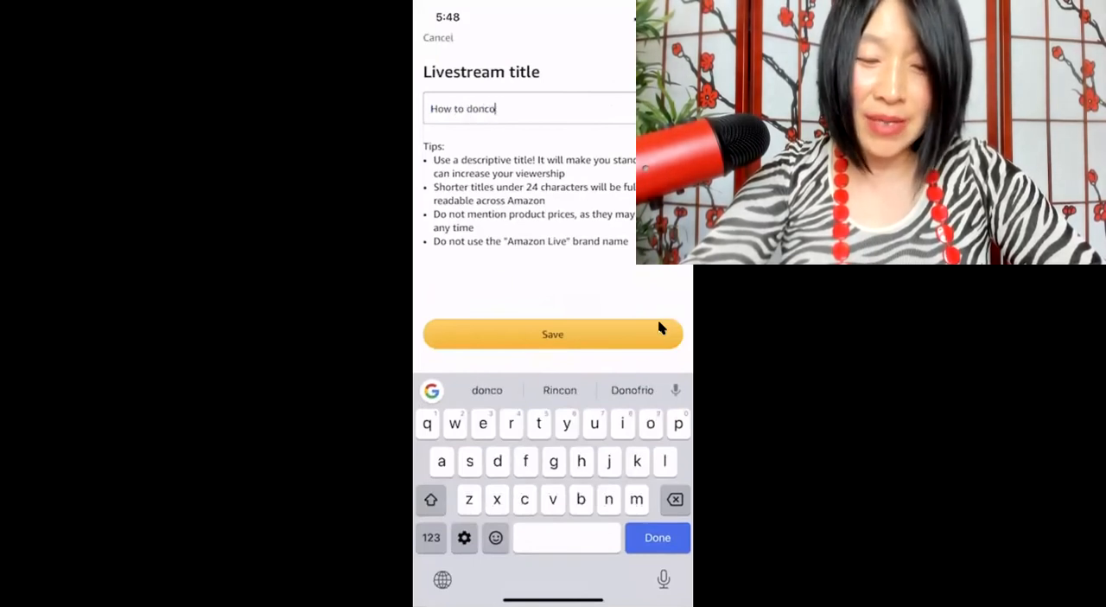
text(oudo copy)
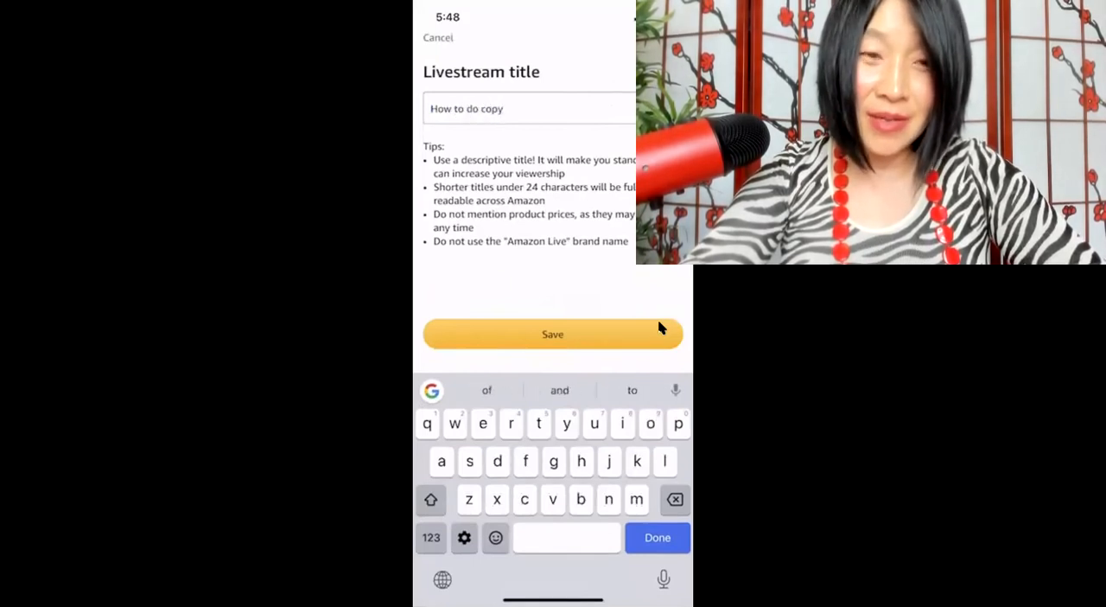
click(659, 327)
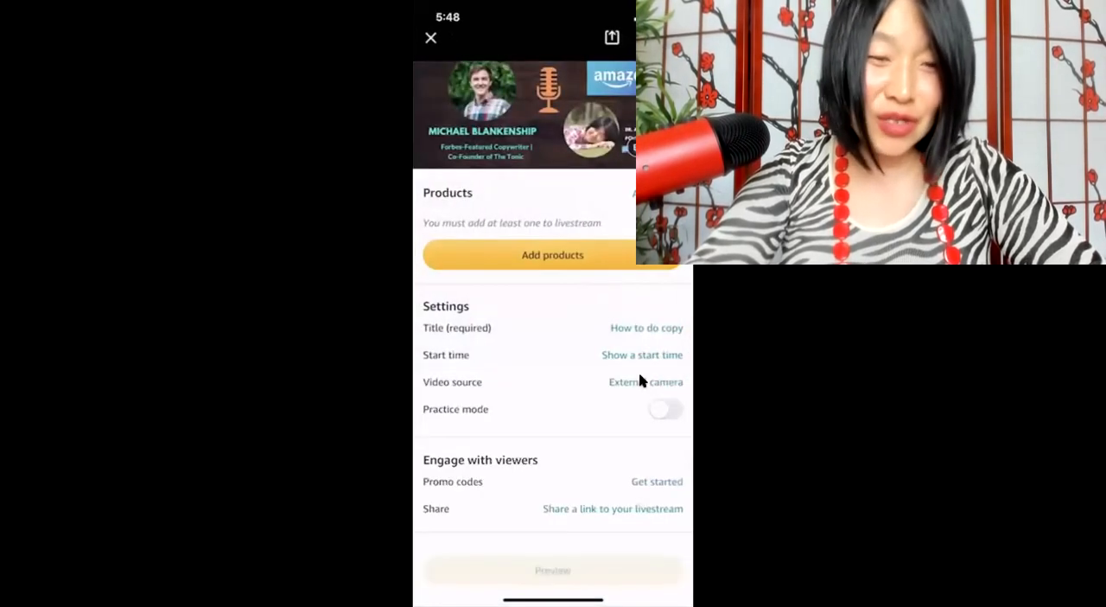
click(642, 354)
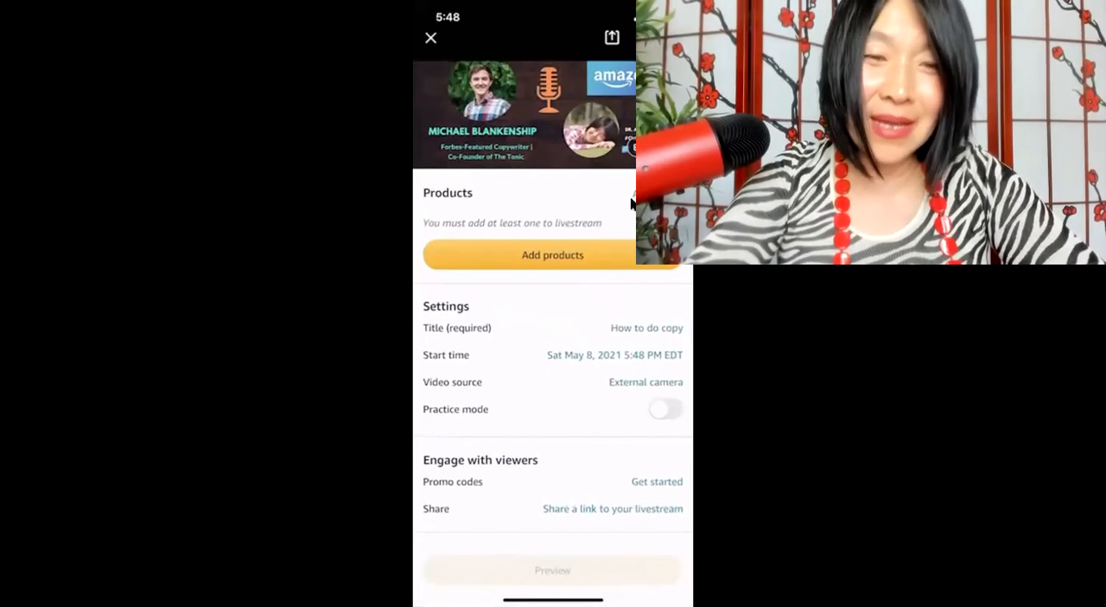
- Add the Classroom Without Walls podcast as the livestream's product and bring up the livestream preview
click(582, 255)
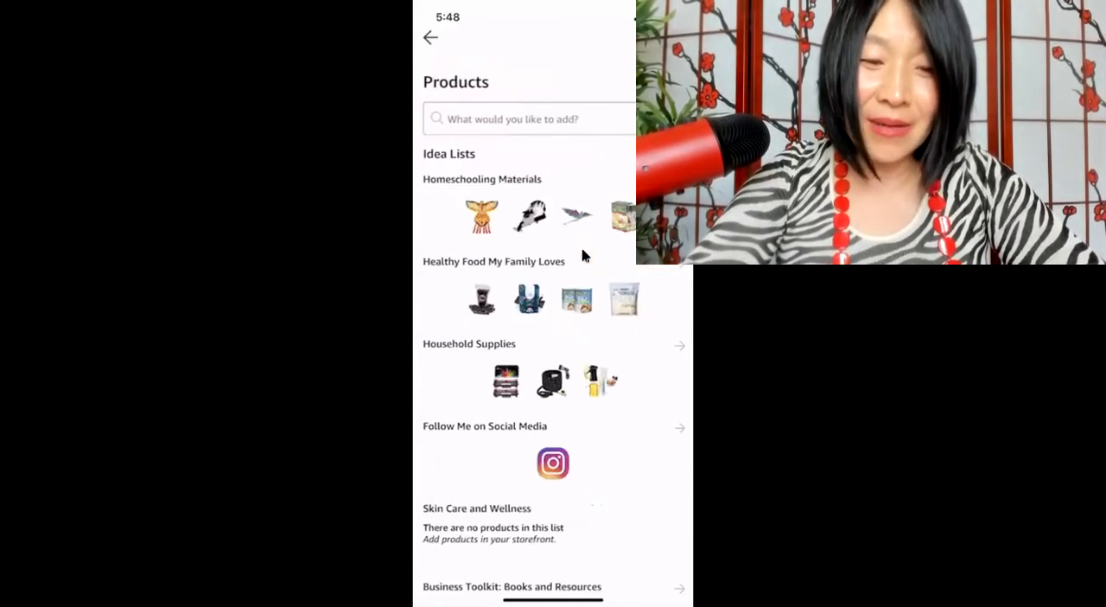
scroll(583, 255, down, 5)
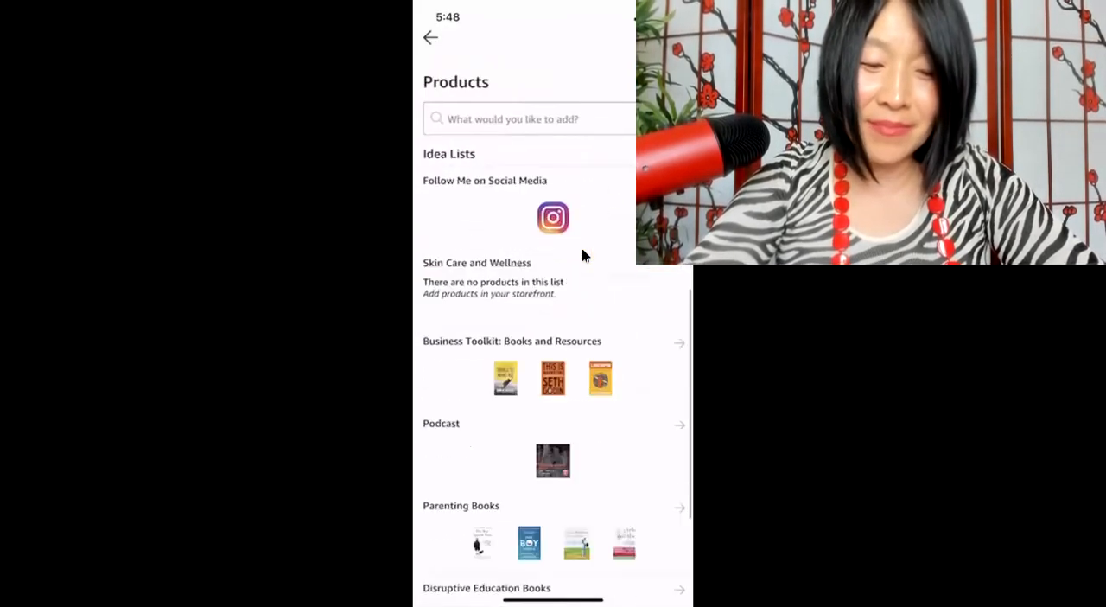
scroll(582, 250, down, 2)
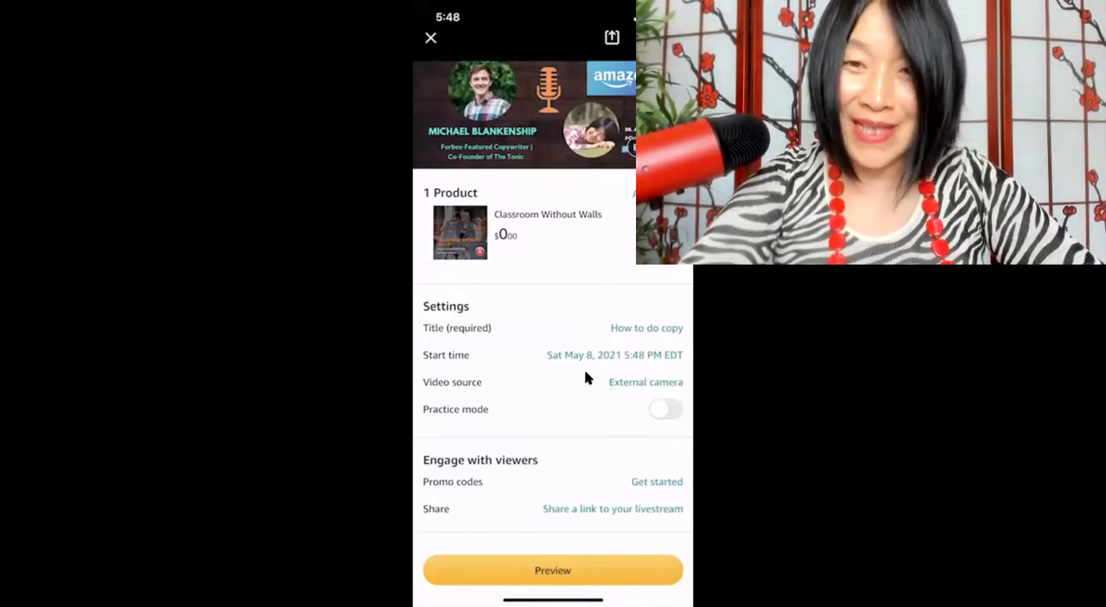
click(564, 571)
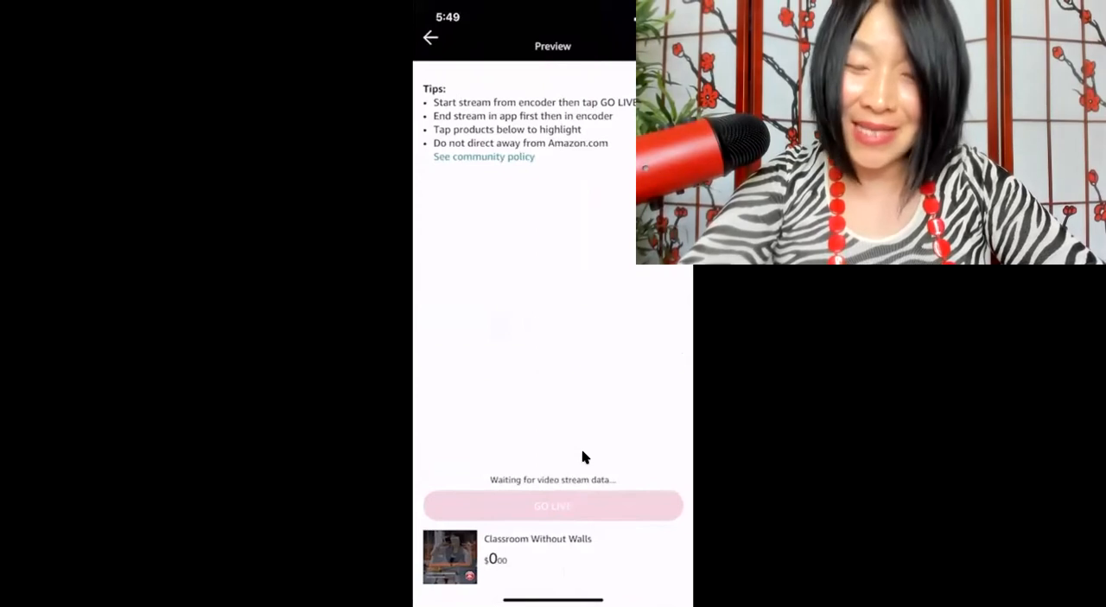